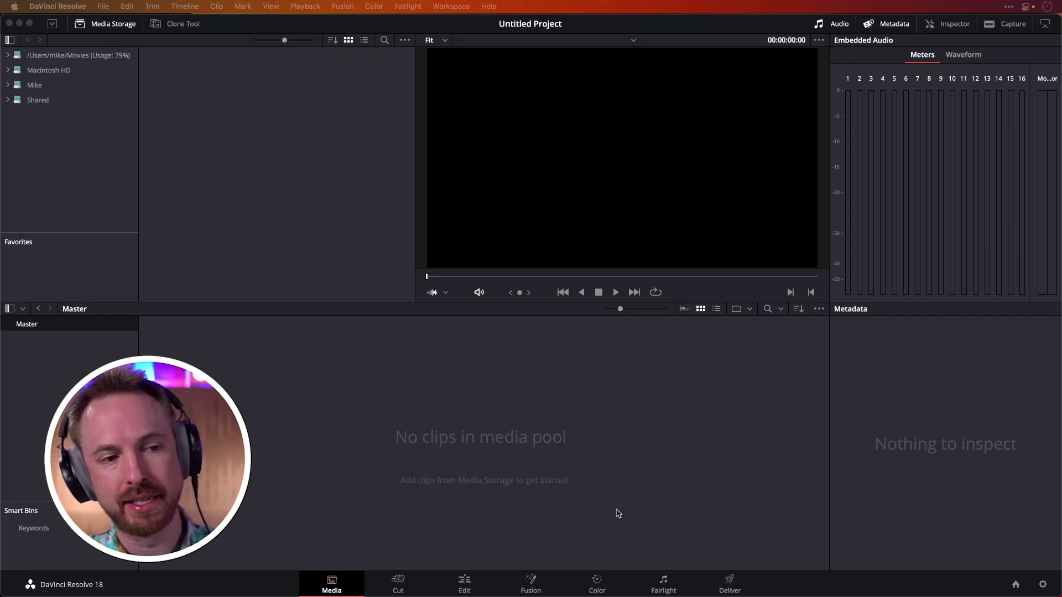
# Step: Switch to the Fairlight audio page of the Untitled Project
pyautogui.click(664, 584)
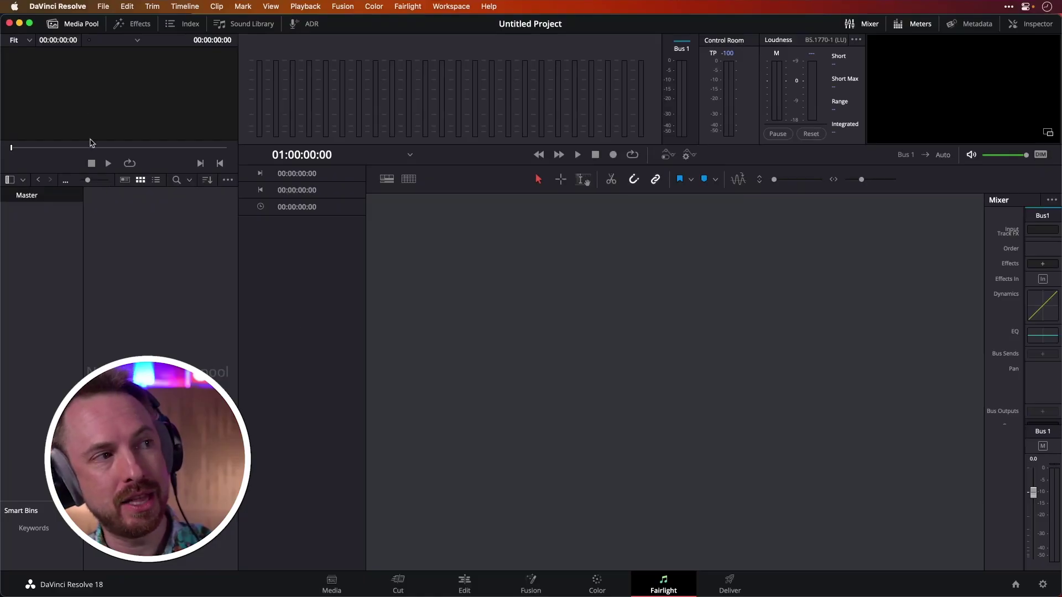
# Step: Set up a new timeline named Session with 1 video track and a mono audio track
pyautogui.click(103, 7)
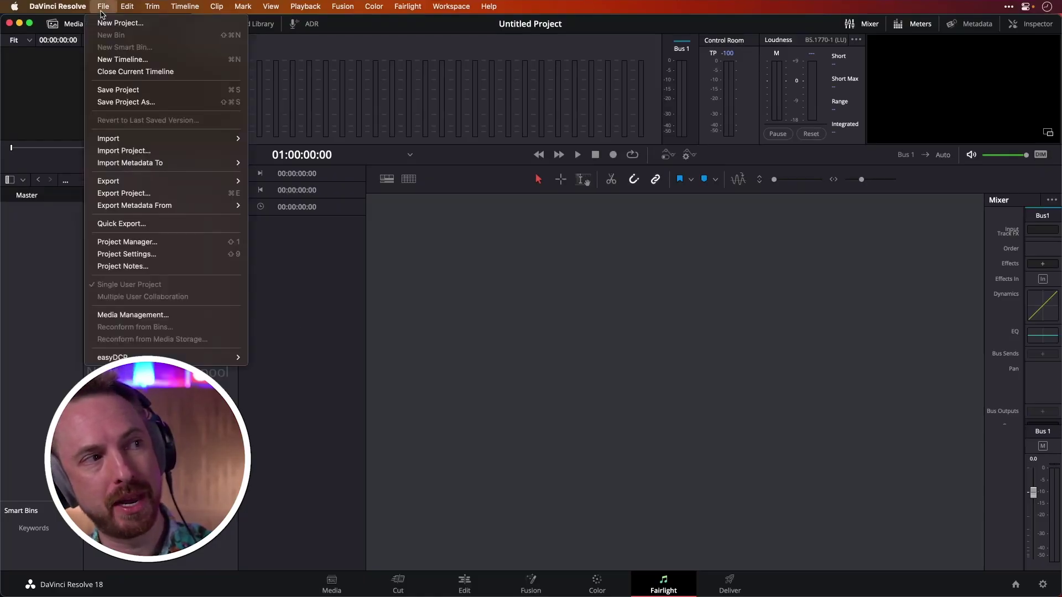
pyautogui.click(115, 59)
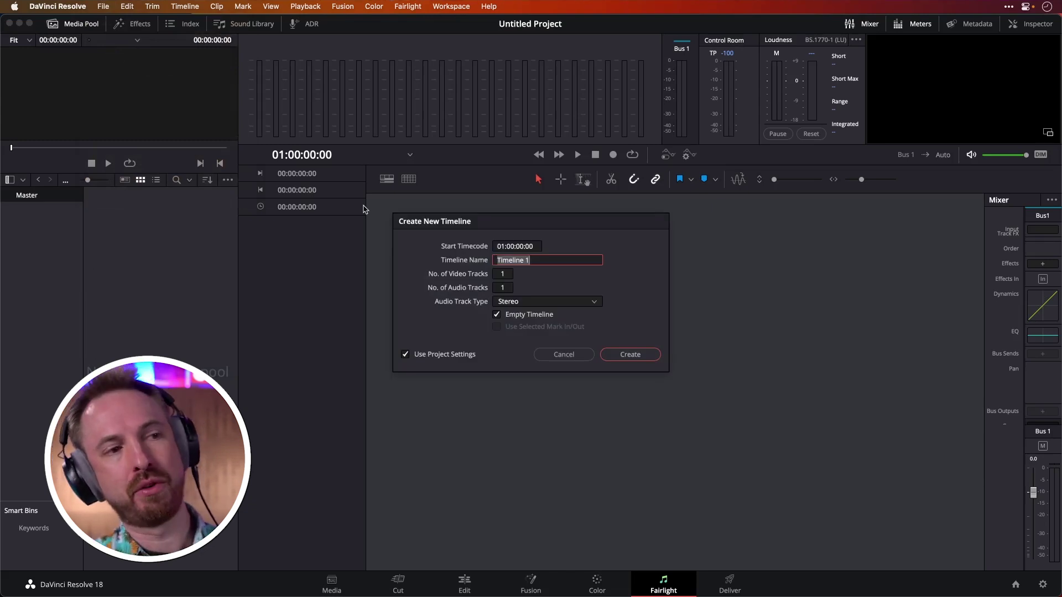
pyautogui.write('Session')
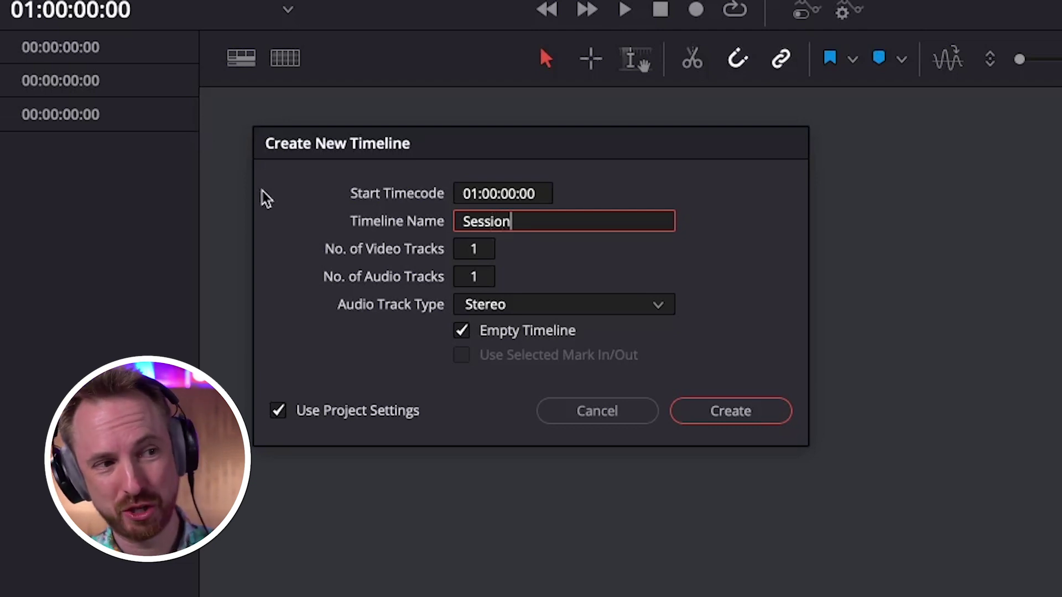
pyautogui.click(563, 306)
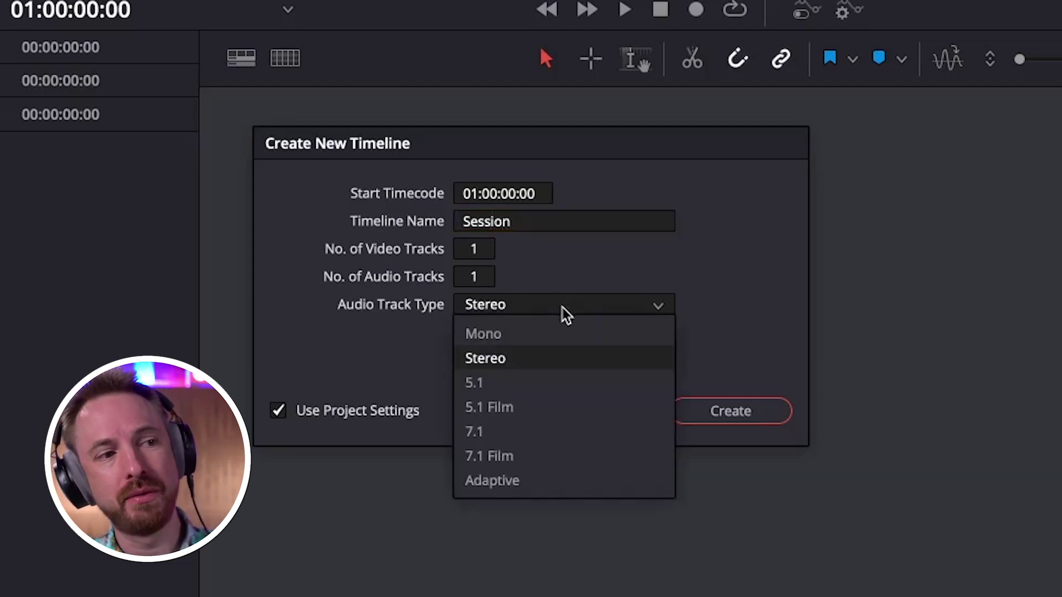
pyautogui.click(550, 333)
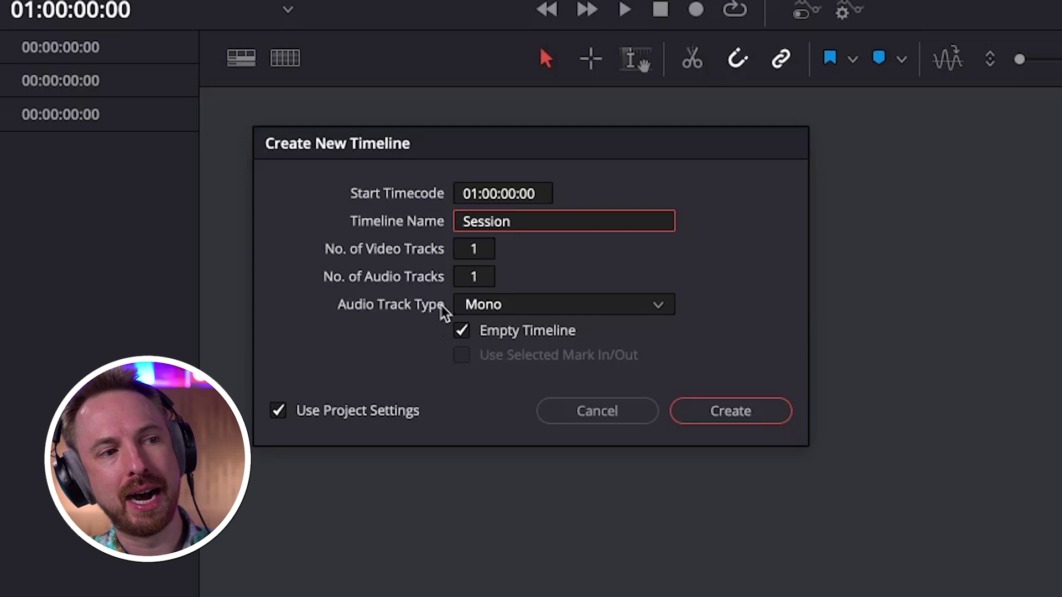
pyautogui.moveTo(478, 249); pyautogui.dragTo(351, 237)
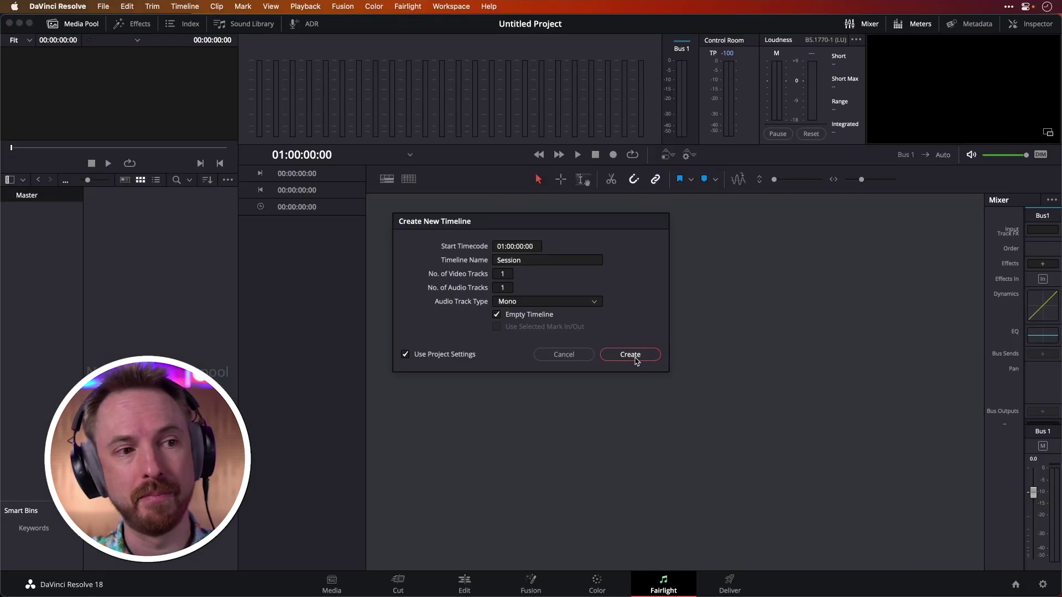
# Step: Create the Session timeline and rename its Audio 1 track to Mike VO
pyautogui.click(740, 417)
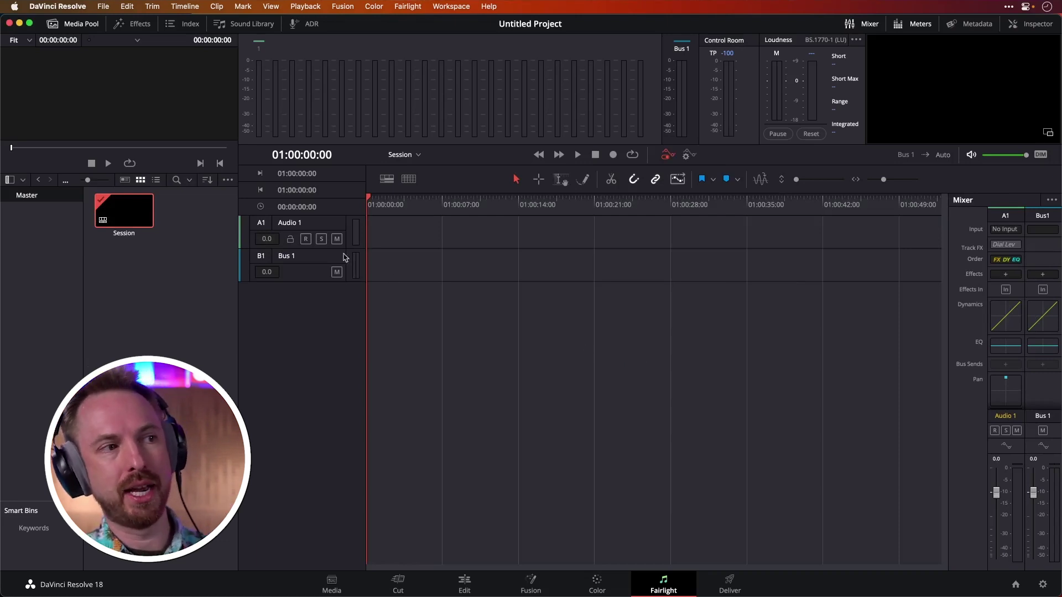
pyautogui.click(293, 222)
pyautogui.doubleClick(293, 221)
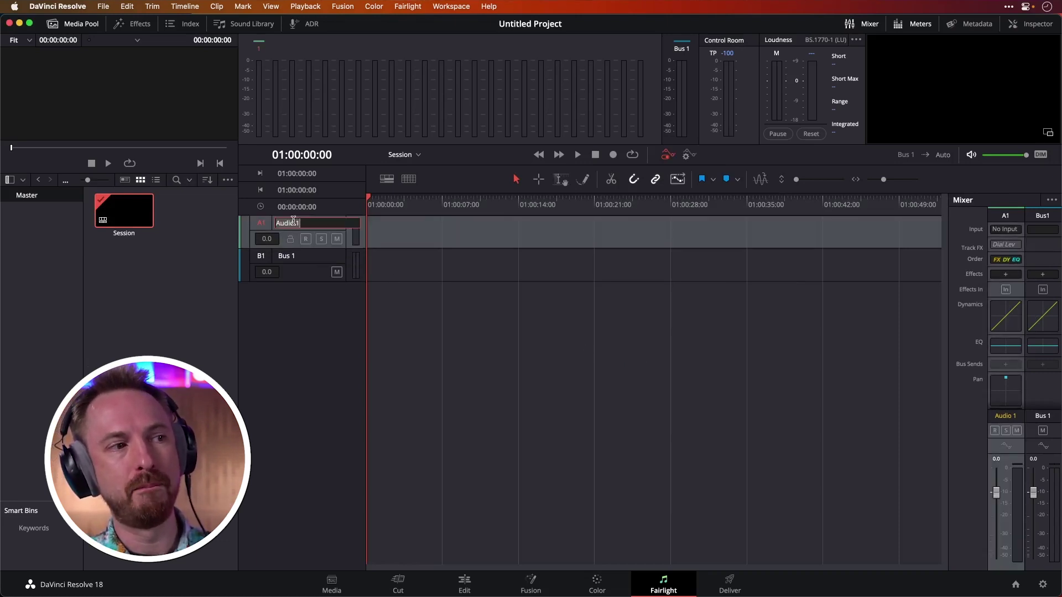
pyautogui.write('M')
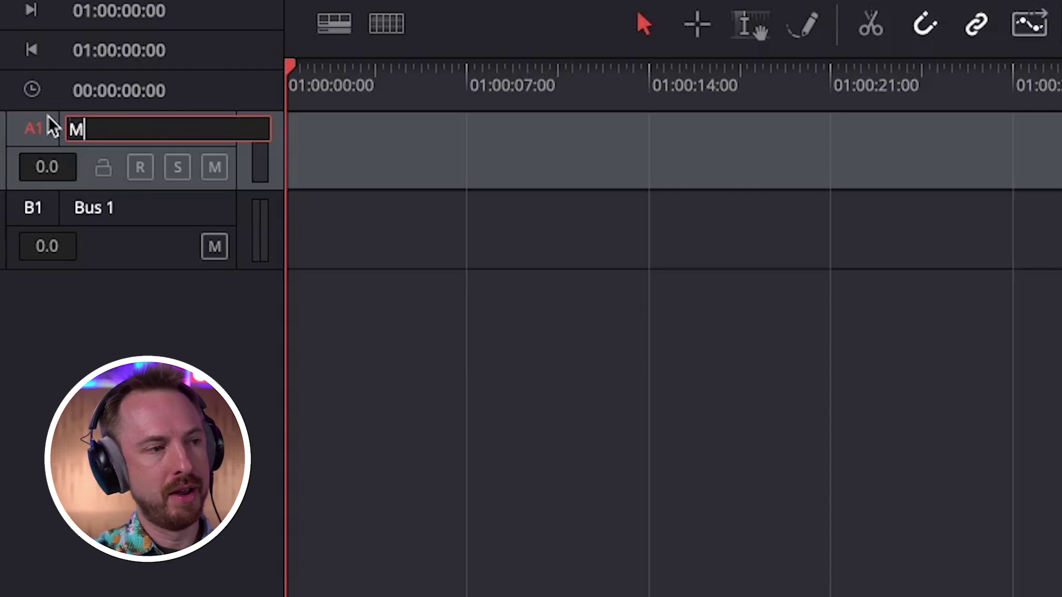
pyautogui.write('ike VO')
pyautogui.press('Return')
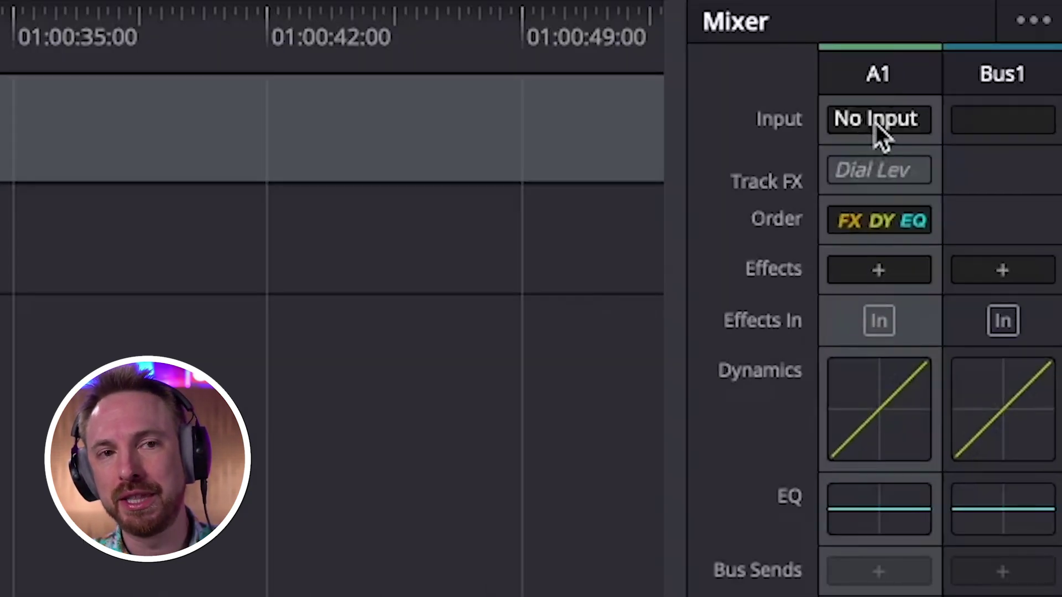
# Step: Patch audio input 1 to the Mike VO track from the A1 mixer Input options
pyautogui.click(879, 124)
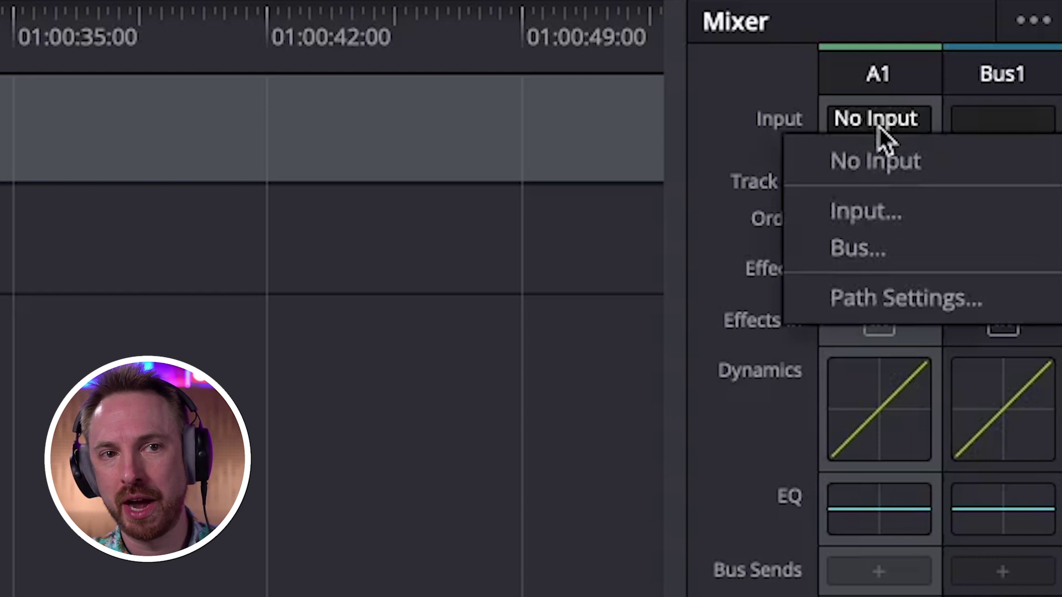
pyautogui.click(876, 208)
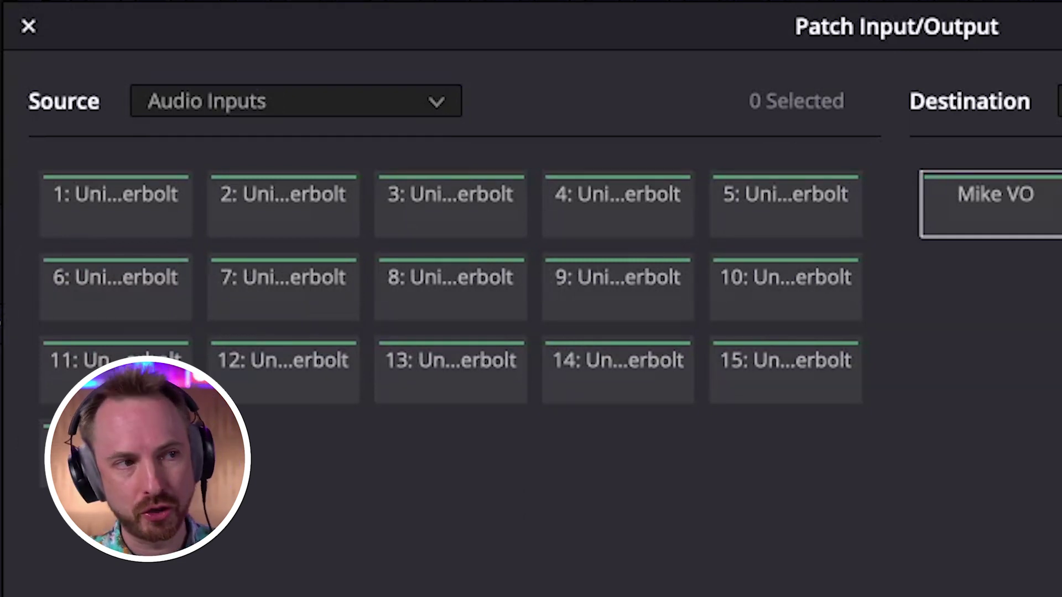
pyautogui.click(91, 215)
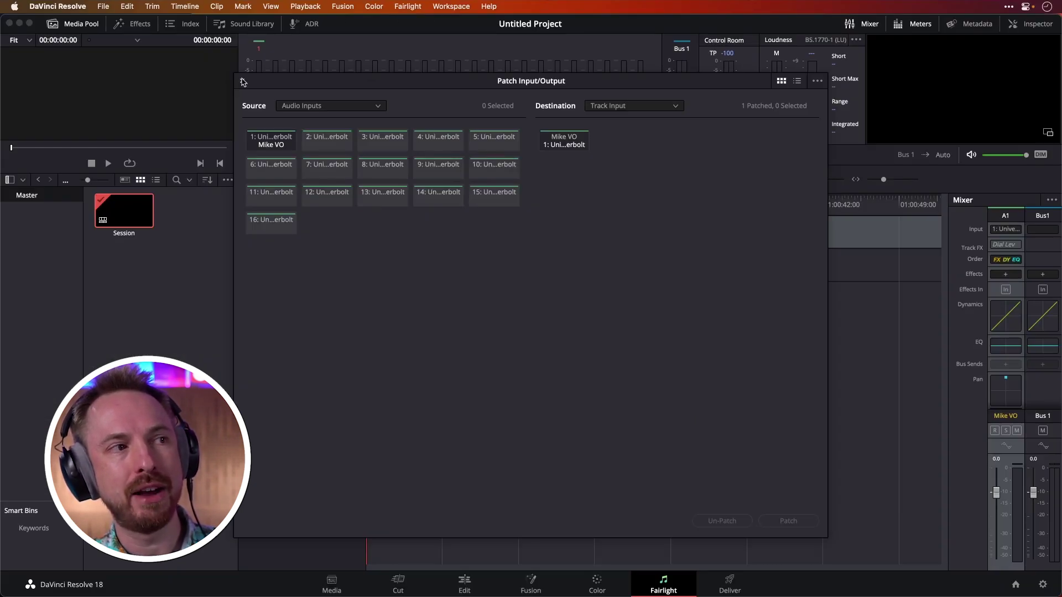
pyautogui.click(243, 82)
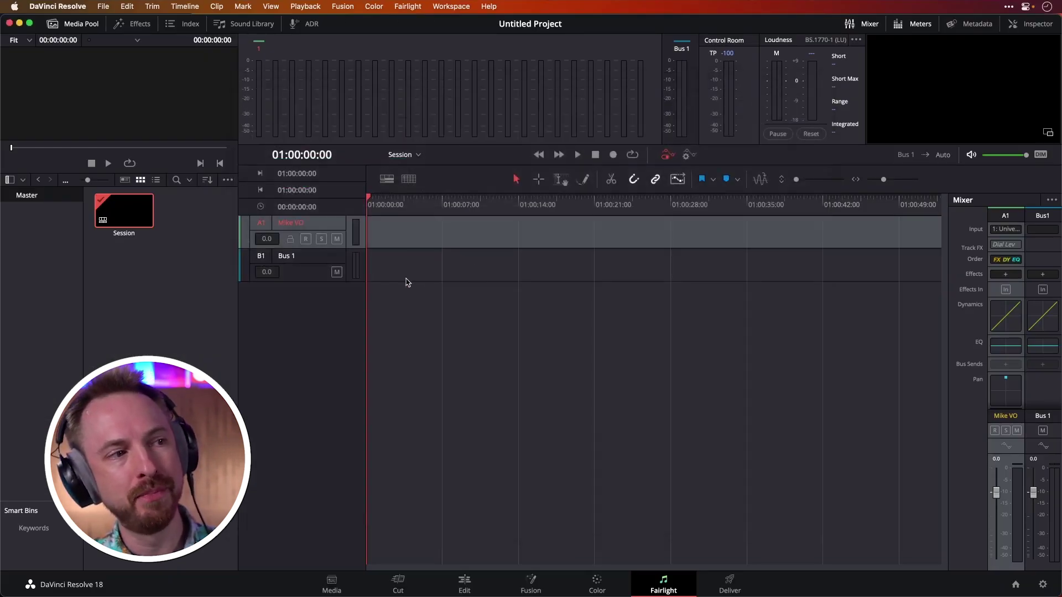
# Step: Arm Mike VO, mute Bus 1, and record a roughly 14-second voice-over take
pyautogui.click(306, 239)
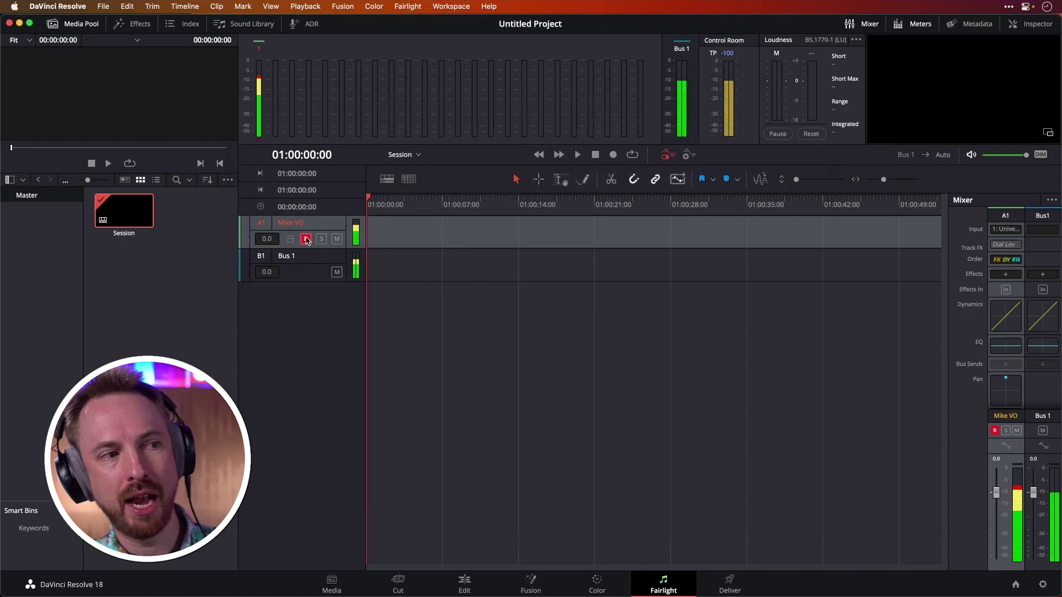
pyautogui.click(1042, 430)
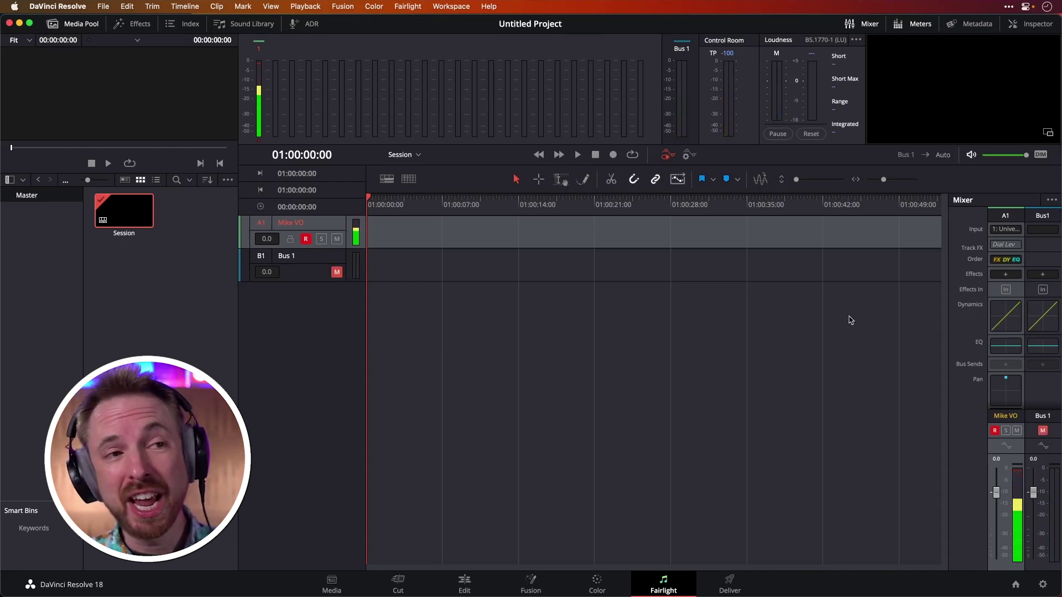
pyautogui.click(614, 157)
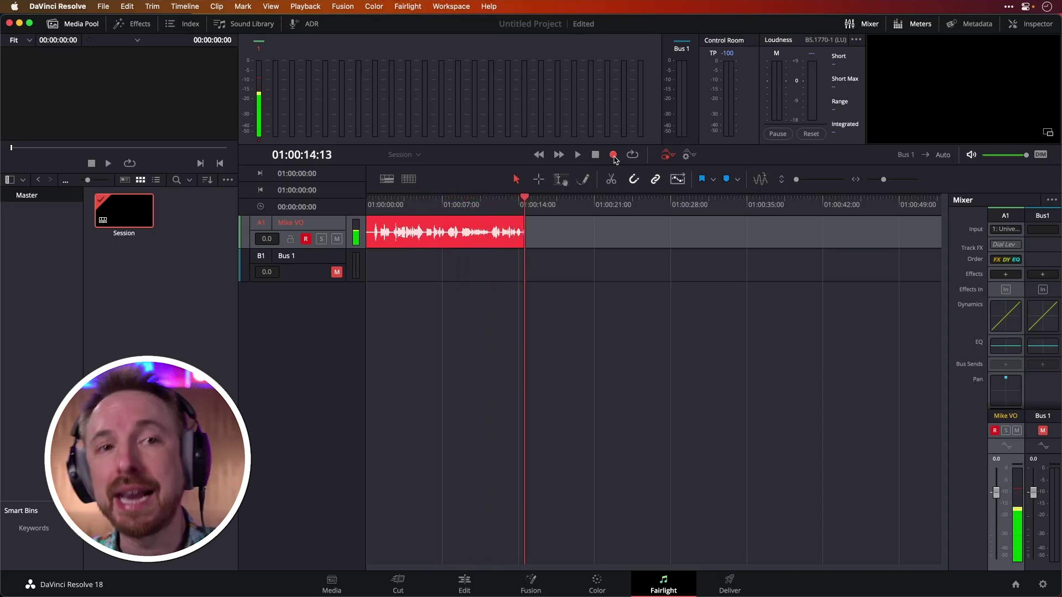
# Step: Stop recording the 16-second take Mike VO_001_PUJCD.wav and enlarge the Mike VO track view
pyautogui.click(597, 156)
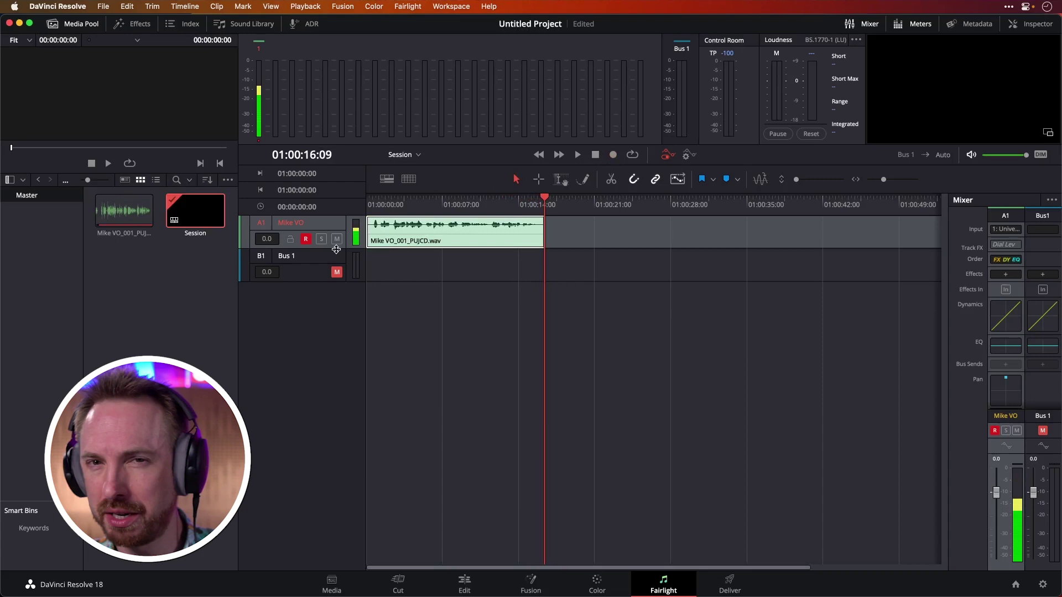
pyautogui.moveTo(337, 250); pyautogui.dragTo(336, 447)
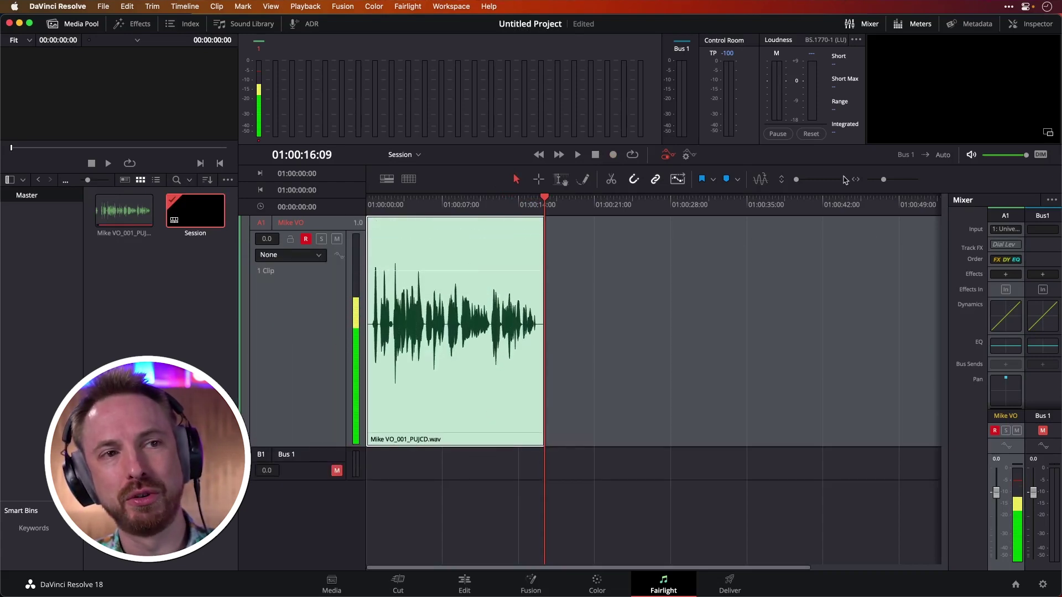
pyautogui.moveTo(796, 179); pyautogui.dragTo(811, 179)
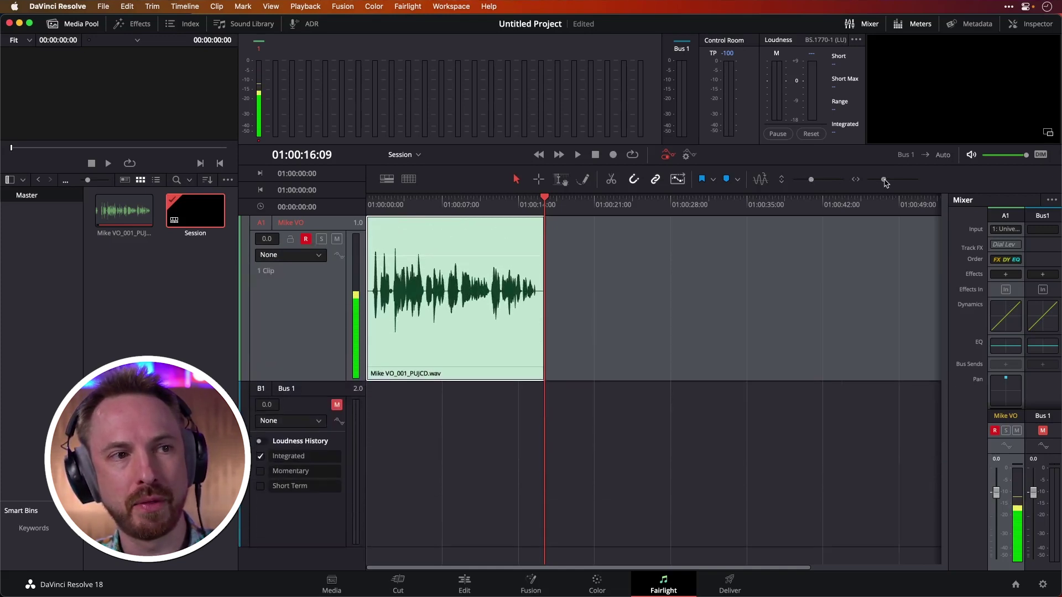
pyautogui.moveTo(883, 179); pyautogui.dragTo(888, 180)
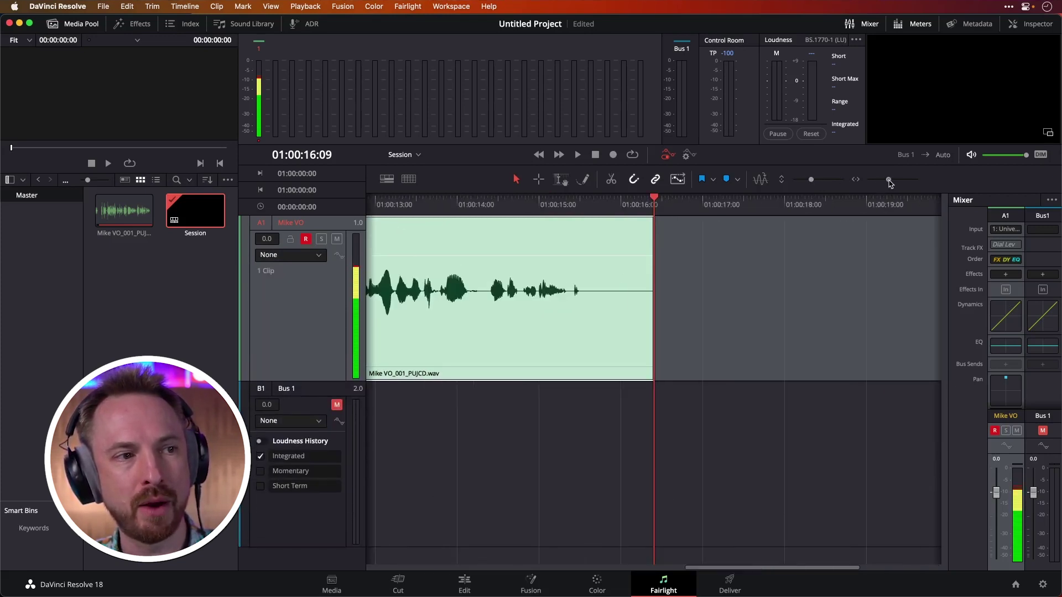
pyautogui.moveTo(783, 565); pyautogui.dragTo(547, 565)
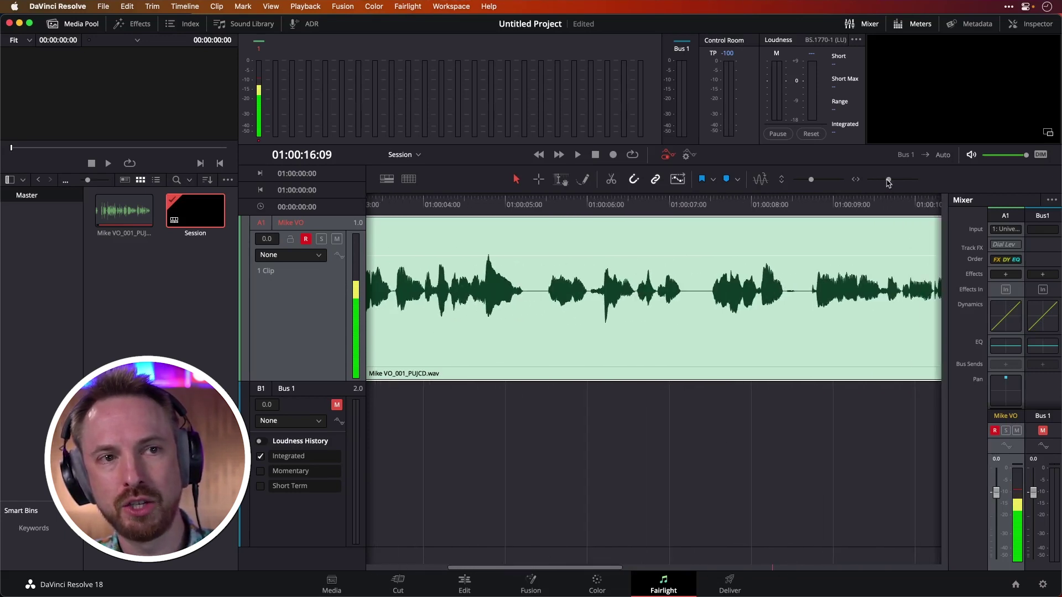
pyautogui.moveTo(888, 181); pyautogui.dragTo(885, 181)
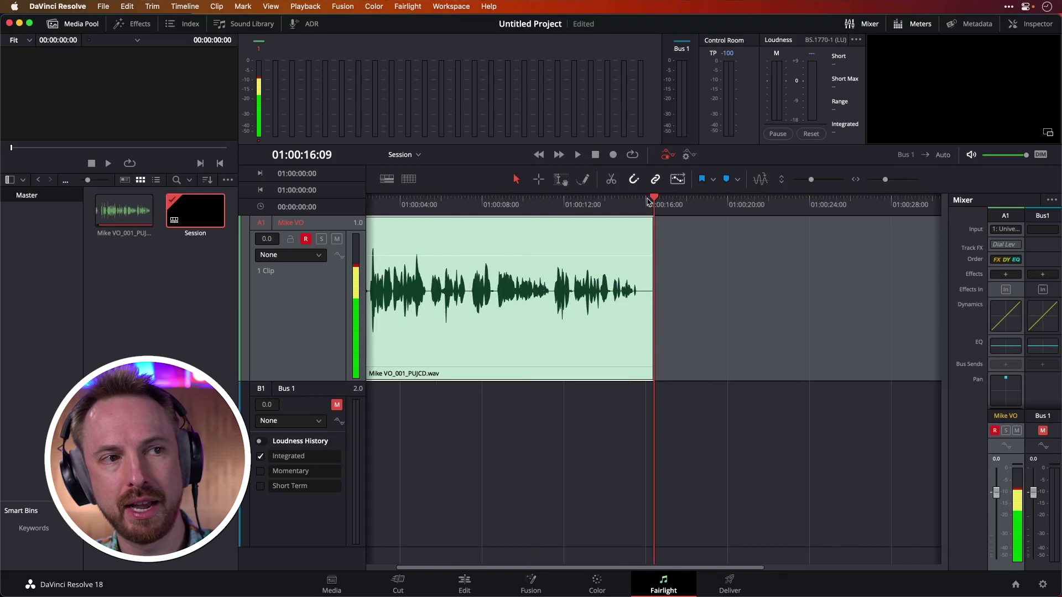
# Step: Move the playhead to about 01:00:08, disarm Mike VO, and scrub through the take
pyautogui.moveTo(653, 200); pyautogui.dragTo(483, 202)
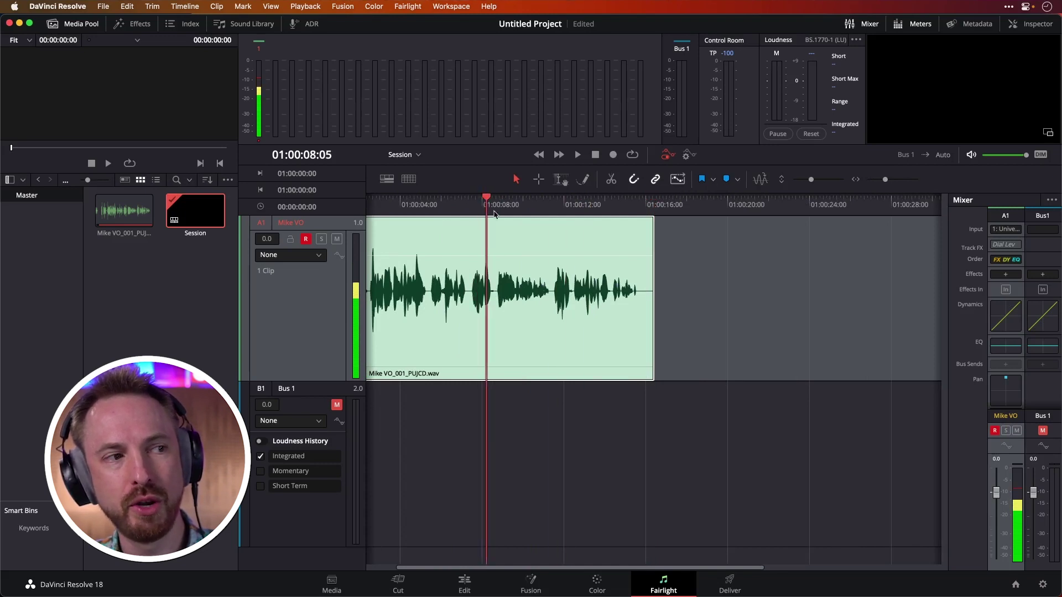
pyautogui.click(305, 239)
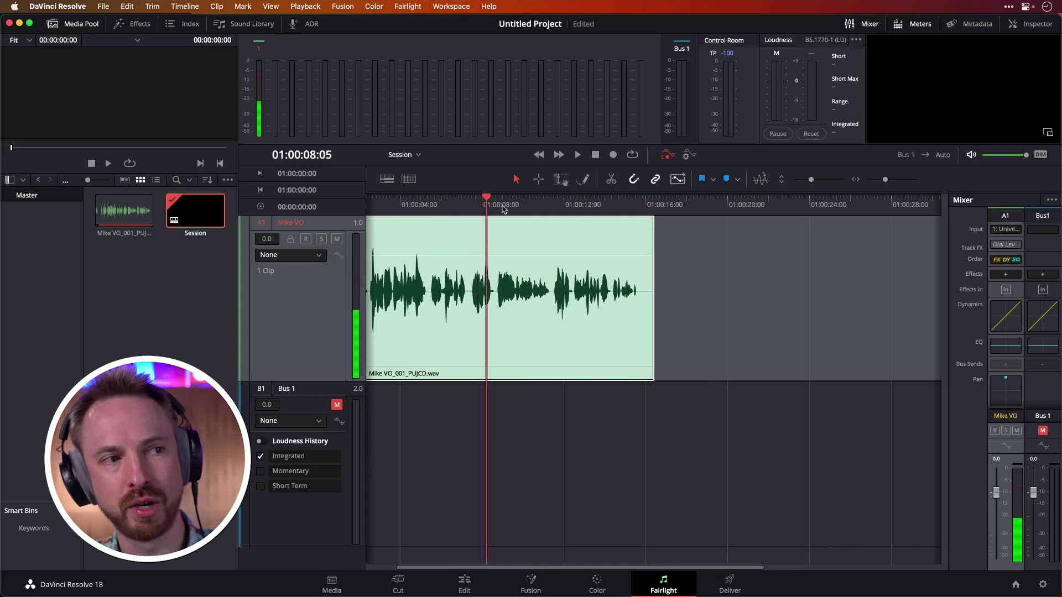
pyautogui.moveTo(503, 208)
pyautogui.mouseDown()
pyautogui.moveTo(557, 205)
pyautogui.moveTo(493, 209)
pyautogui.mouseUp()
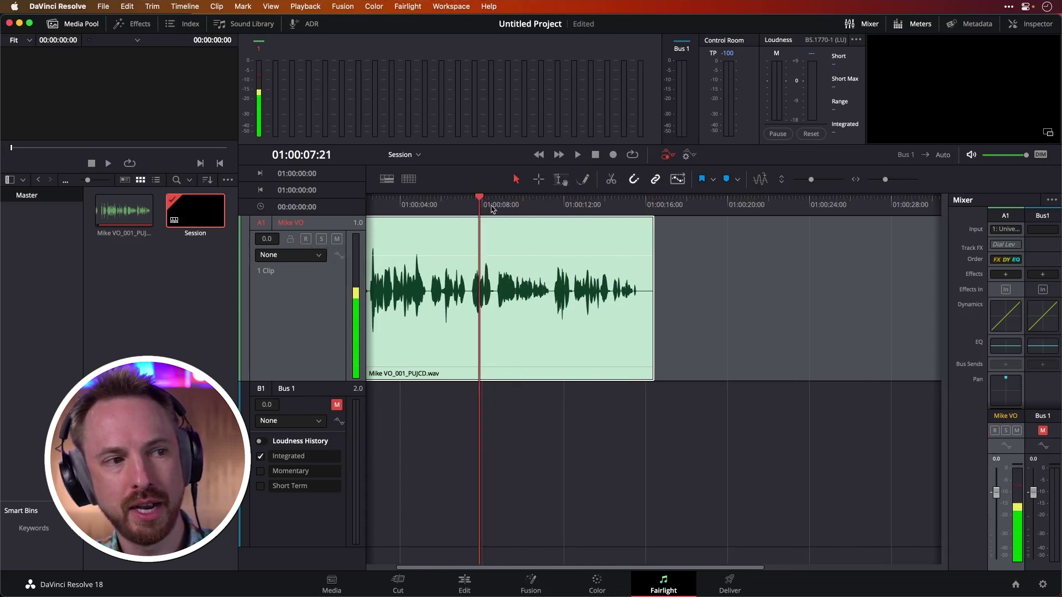
# Step: Play the Mike VO take from the timeline start, leaving its automation mode unchanged
pyautogui.click(625, 268)
pyautogui.press('Home')
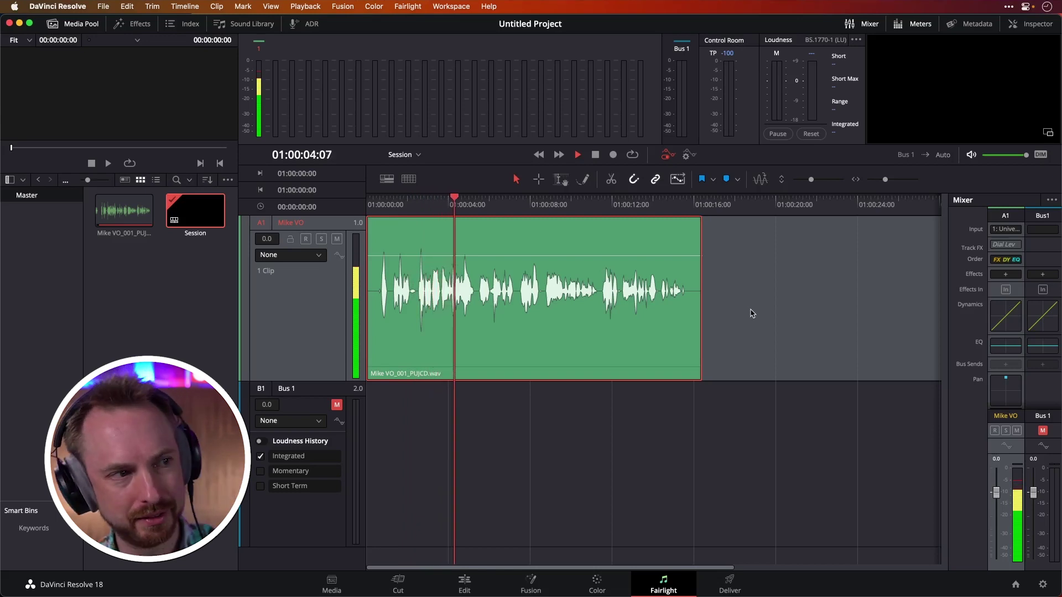
pyautogui.press('space')
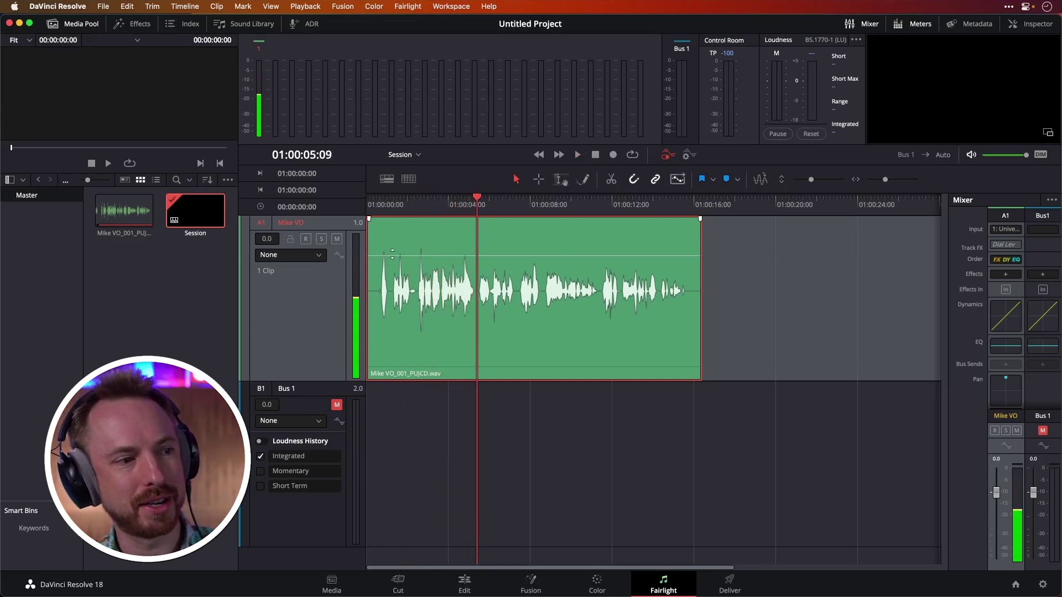
pyautogui.click(295, 254)
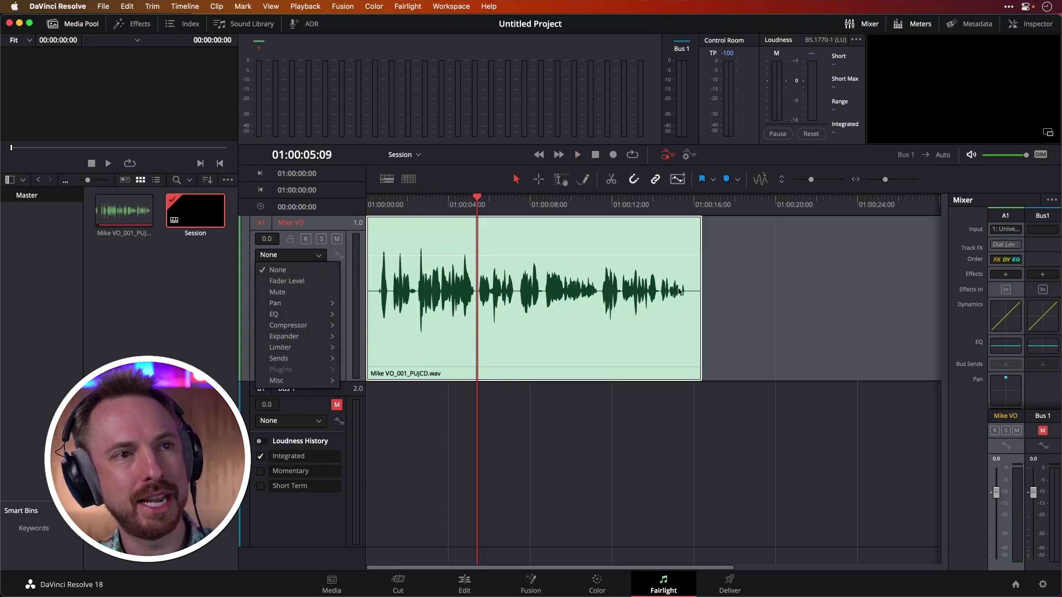
pyautogui.click(704, 294)
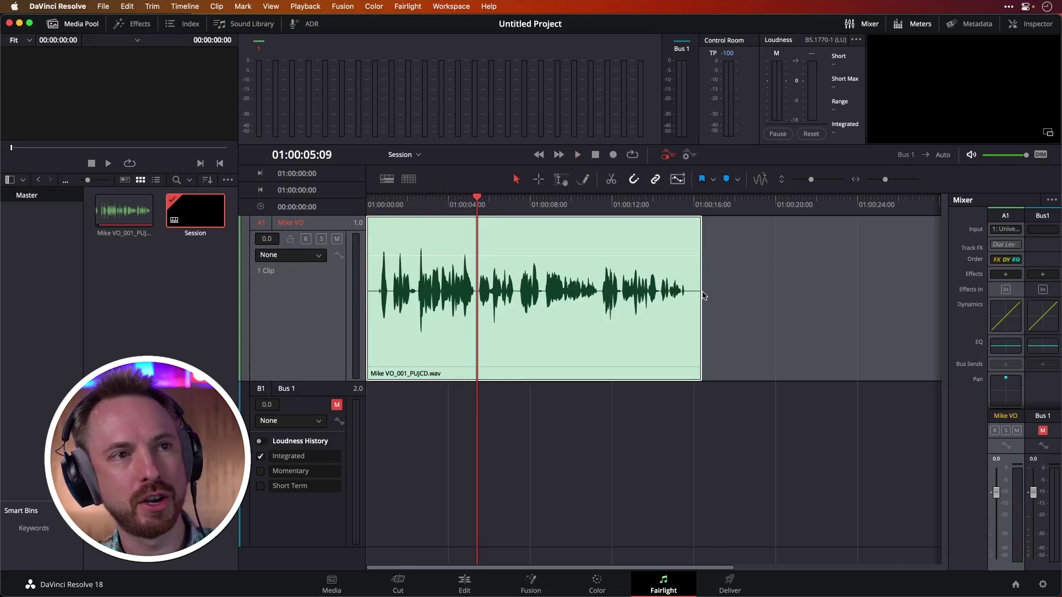
# Step: Unmute Bus 1 and play the voice-over take again from the start
pyautogui.click(1042, 431)
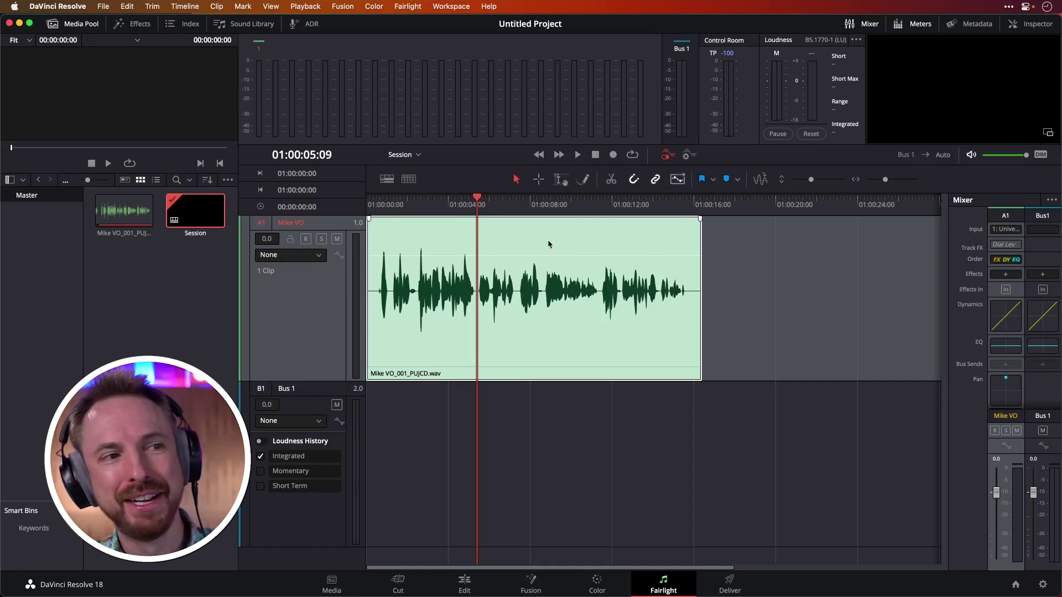
pyautogui.click(368, 205)
pyautogui.press('space')
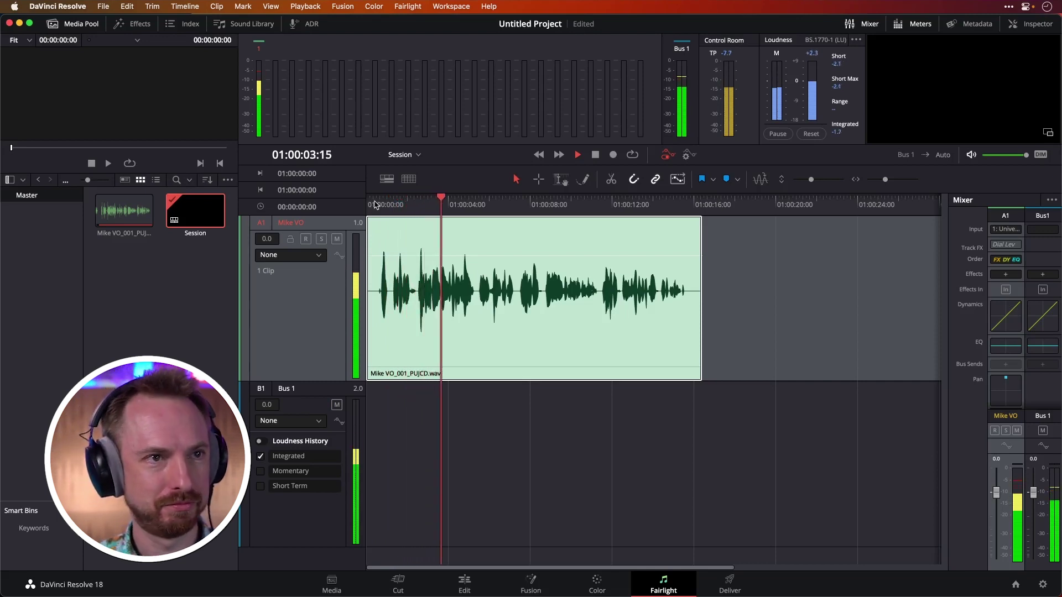
pyautogui.press('space')
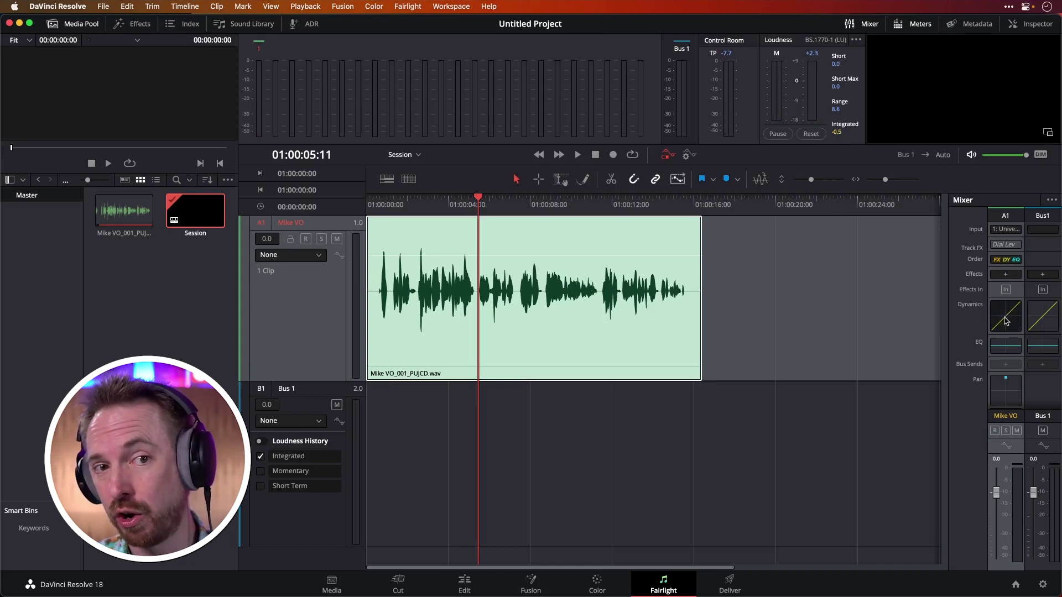
# Step: Enable Mike VO's compressor at -20 threshold and 3:1 ratio, and preview it
pyautogui.doubleClick(1005, 320)
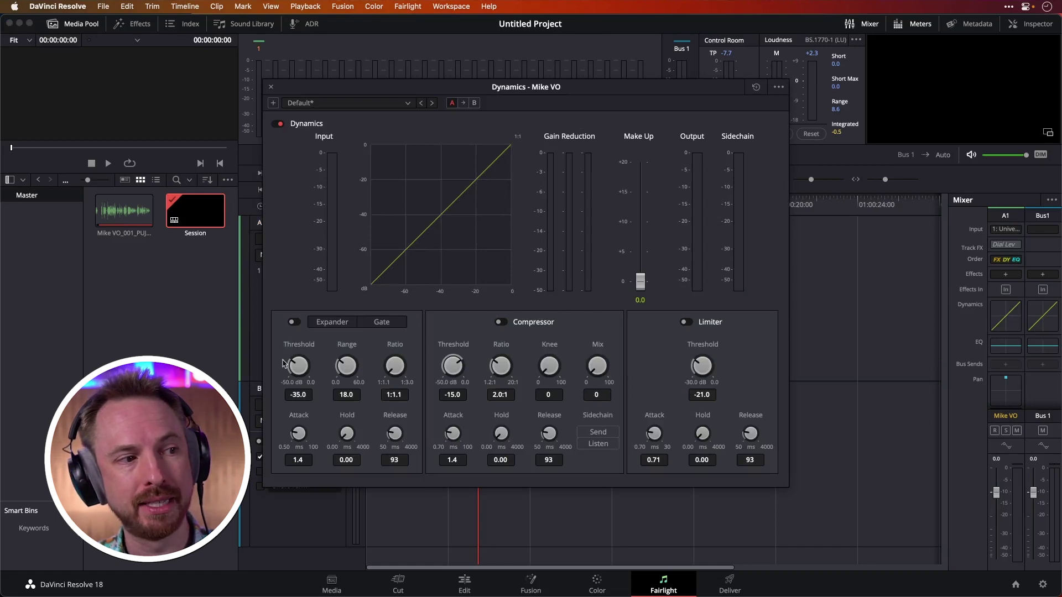
pyautogui.click(502, 322)
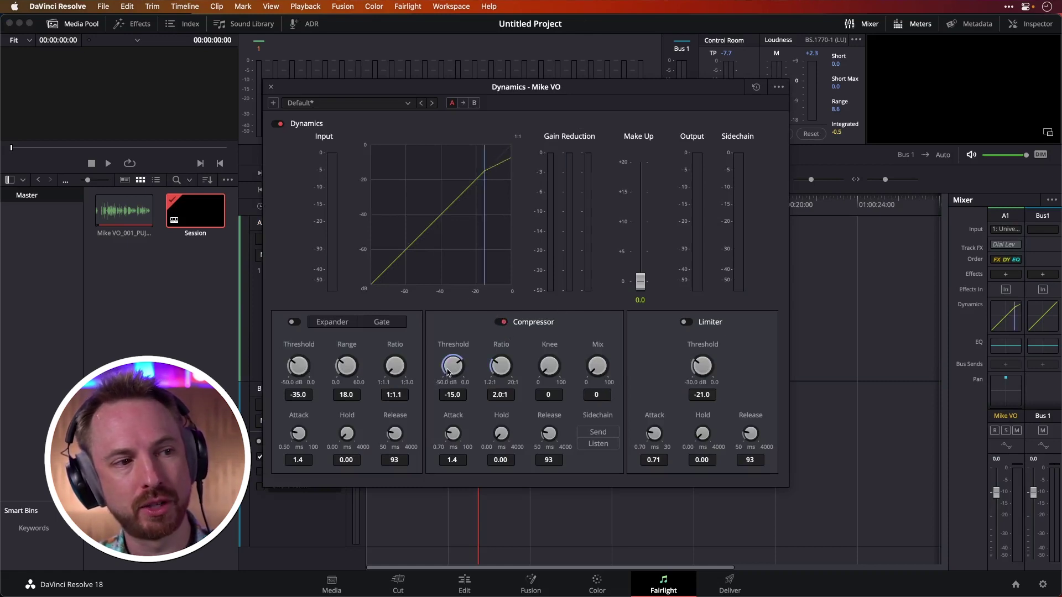
pyautogui.moveTo(451, 367); pyautogui.dragTo(508, 370)
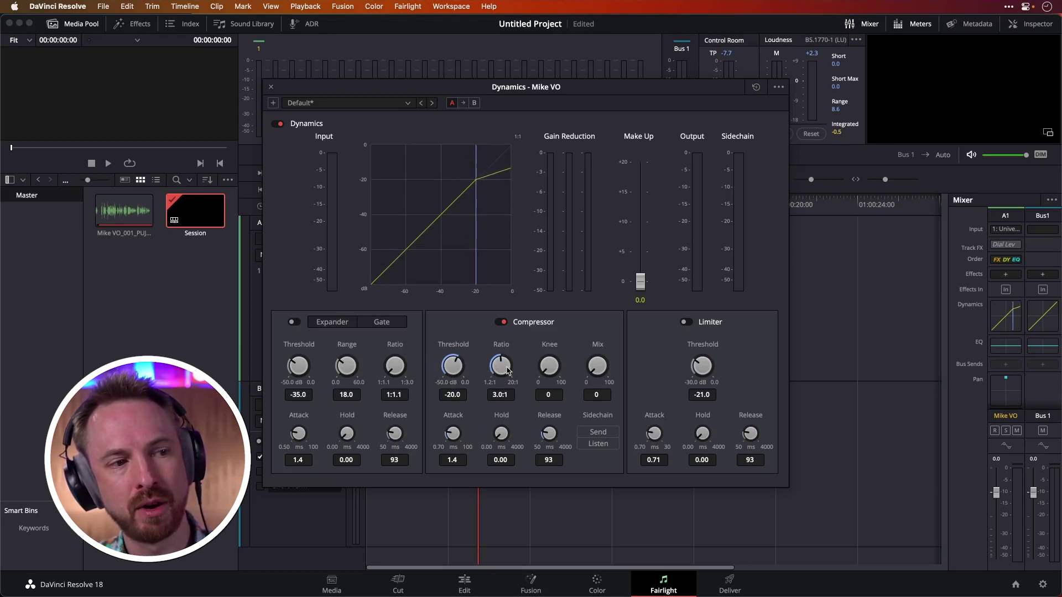
pyautogui.moveTo(578, 87); pyautogui.dragTo(777, 86)
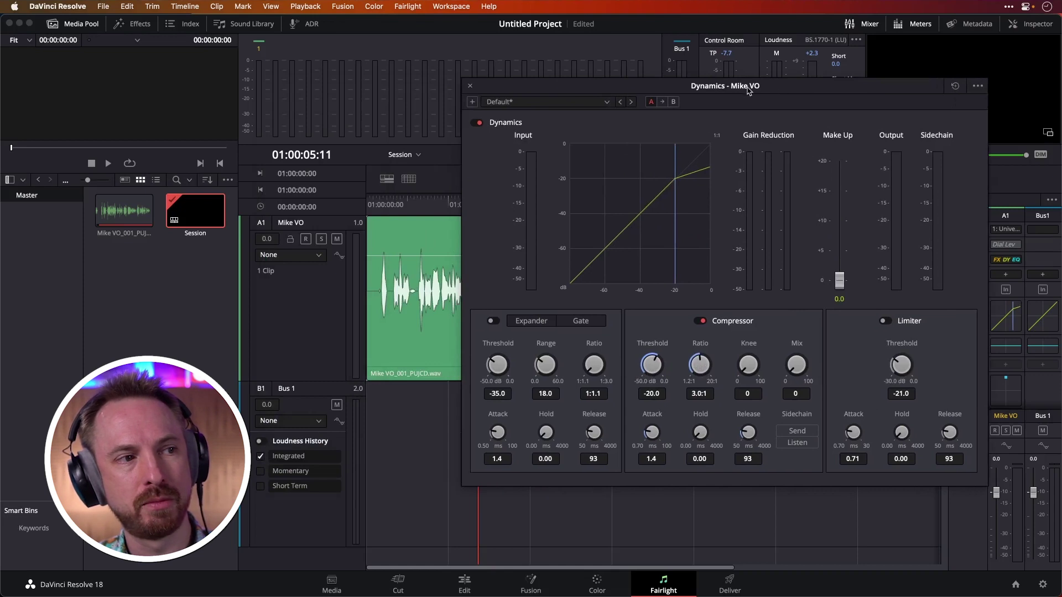
pyautogui.click(376, 199)
pyautogui.press('space')
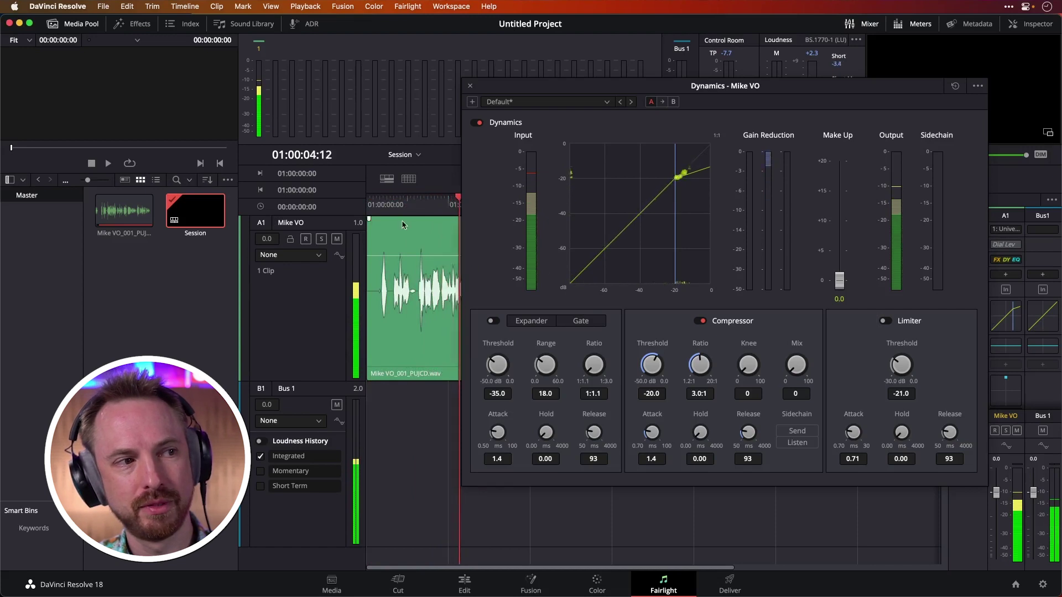
pyautogui.press('space')
pyautogui.press('space')
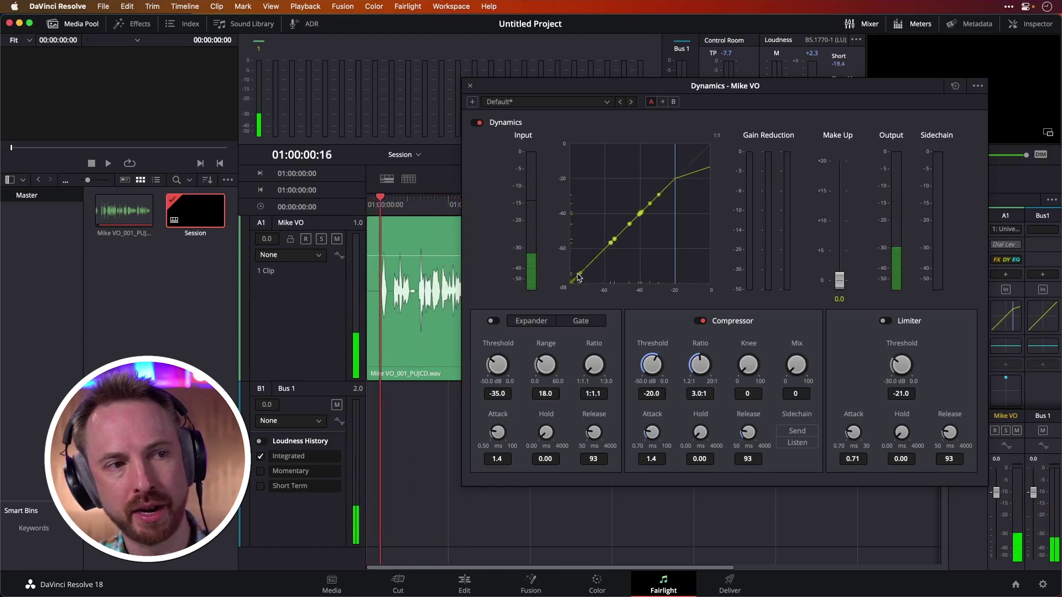
# Step: Switch on the expander in Gate mode and close the dynamics window
pyautogui.click(492, 320)
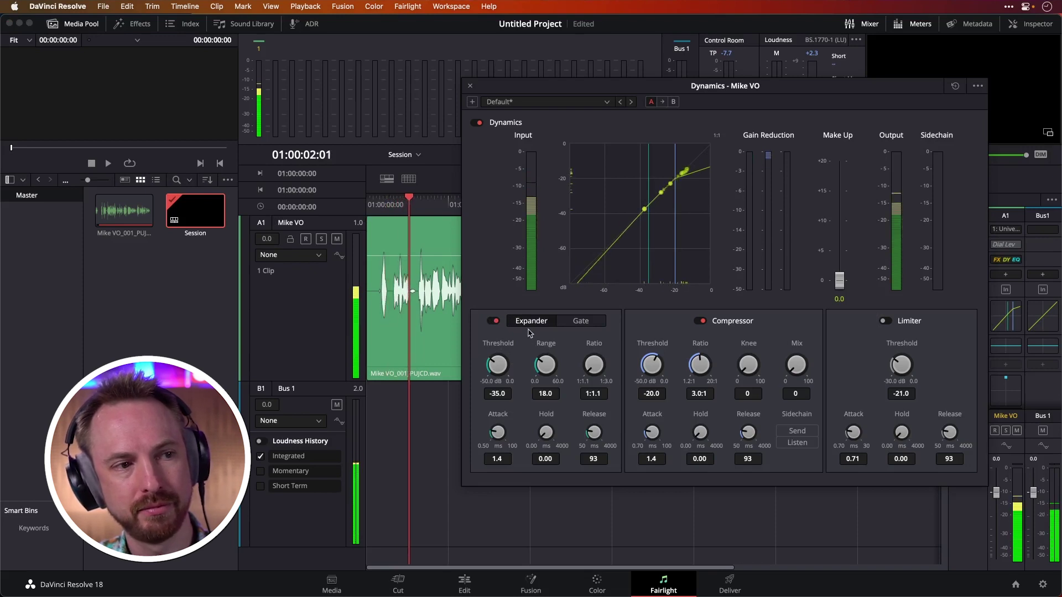
pyautogui.click(581, 322)
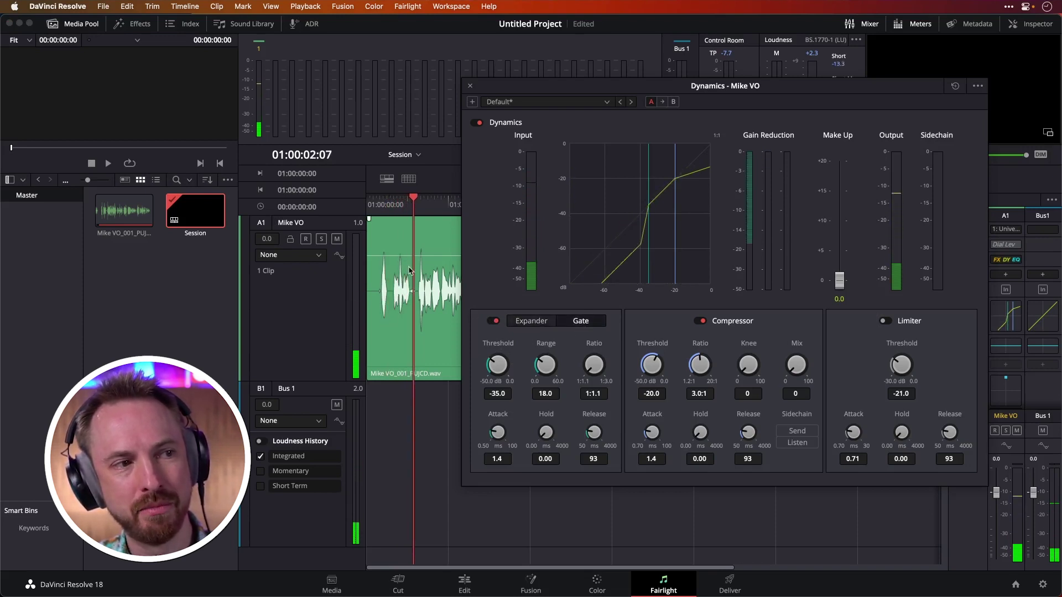
pyautogui.click(364, 204)
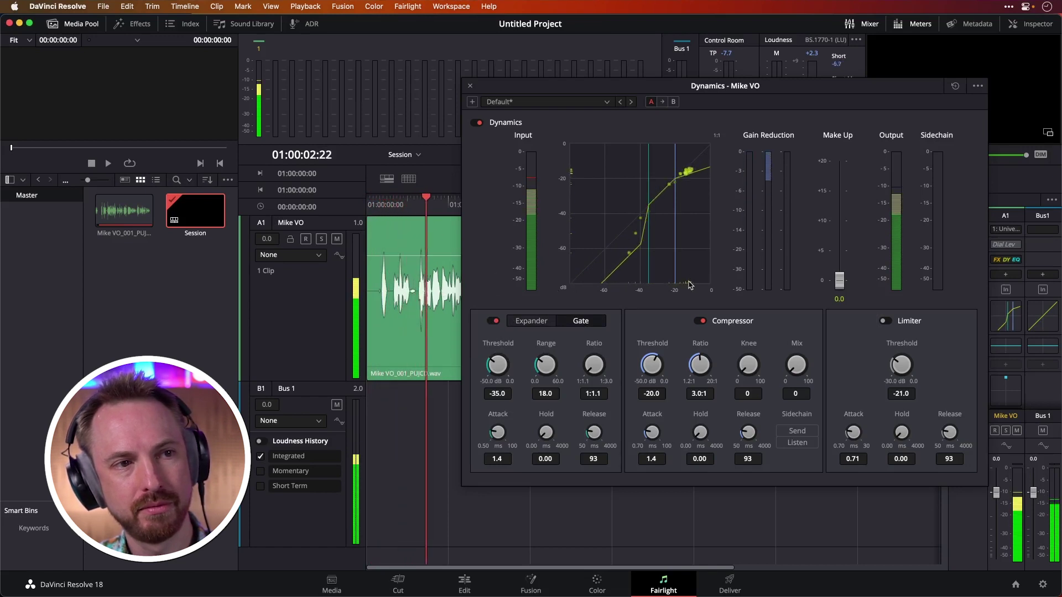
pyautogui.click(470, 86)
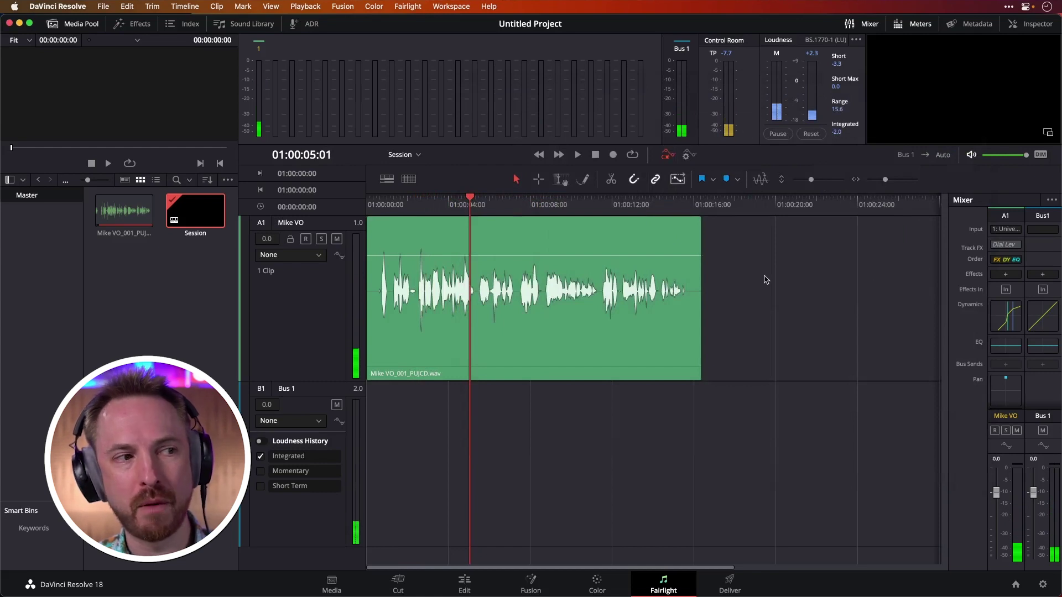
# Step: Record a second take, Mike VO_002_PUJFU.wav, after the first with Bus 1 muted, then disarm
pyautogui.click(712, 210)
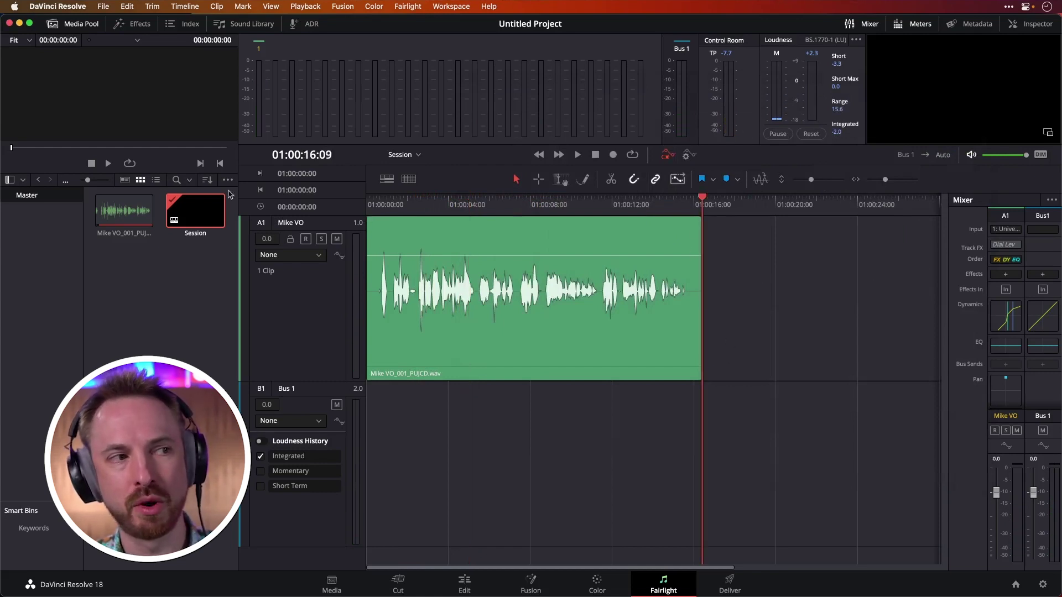
pyautogui.click(305, 239)
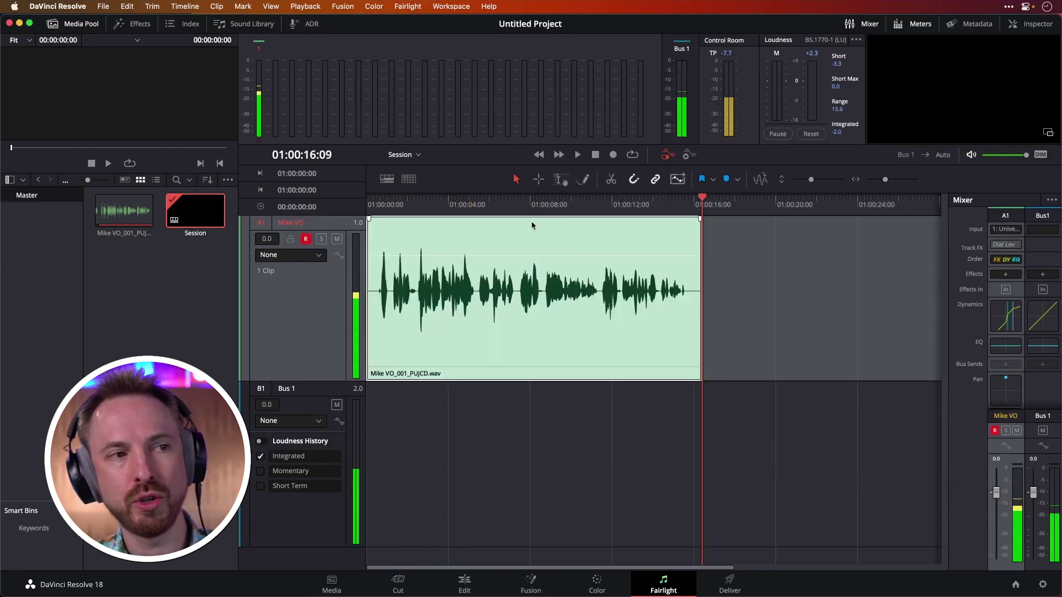
pyautogui.click(1042, 430)
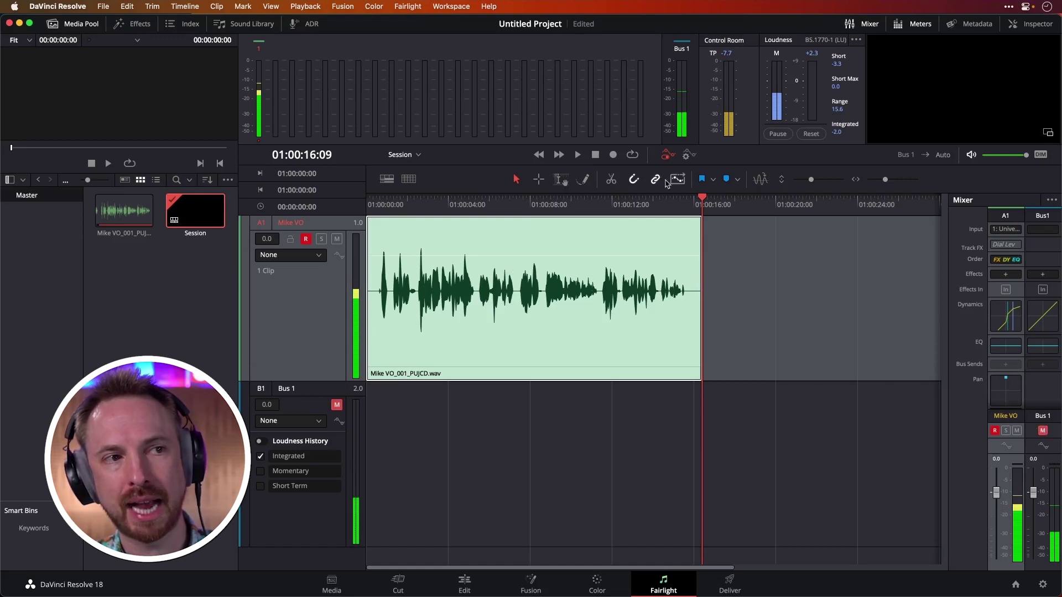
pyautogui.click(611, 155)
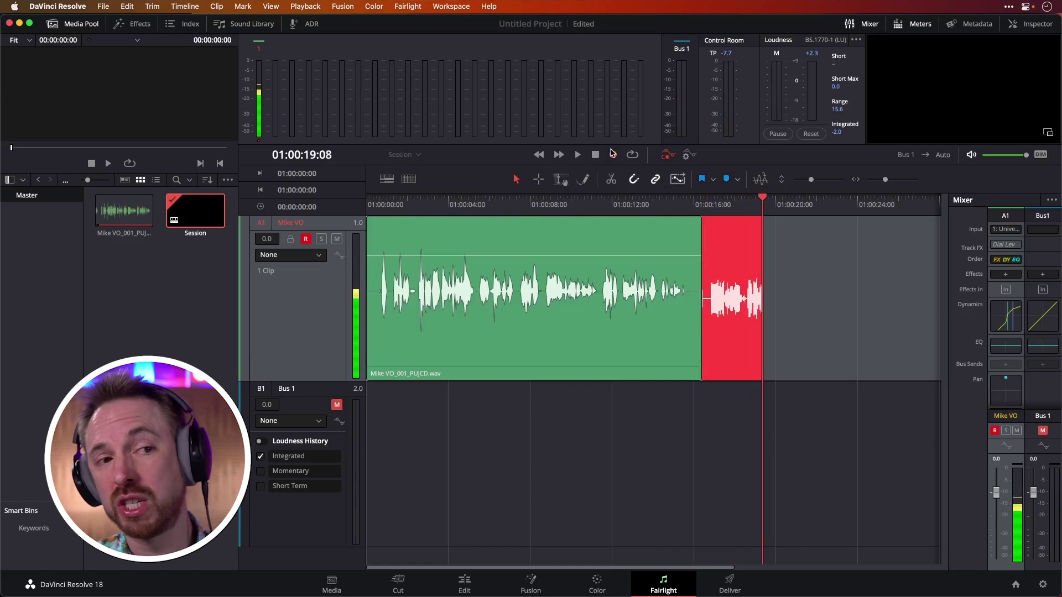
pyautogui.click(597, 156)
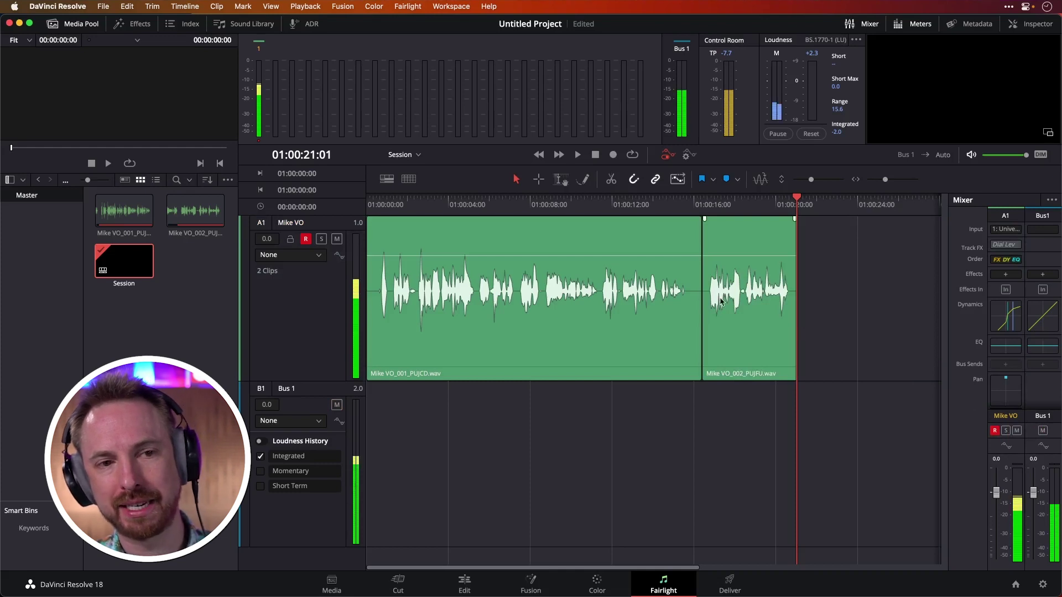
pyautogui.click(305, 239)
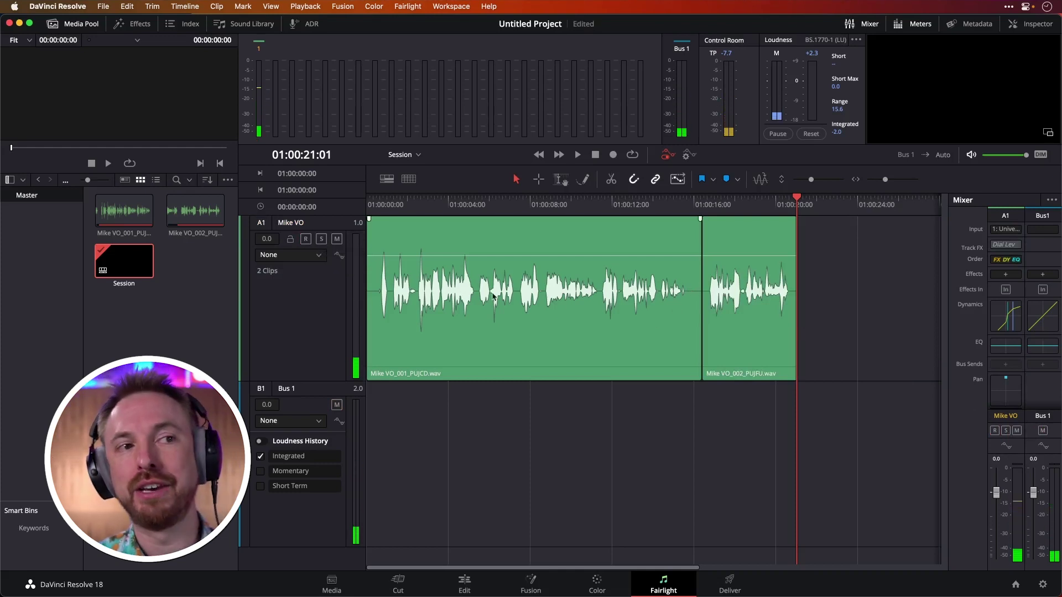
# Step: Nudge the second take's start edge, then move to the Deliver page
pyautogui.moveTo(708, 308)
pyautogui.mouseDown()
pyautogui.moveTo(683, 307)
pyautogui.moveTo(702, 308)
pyautogui.mouseUp()
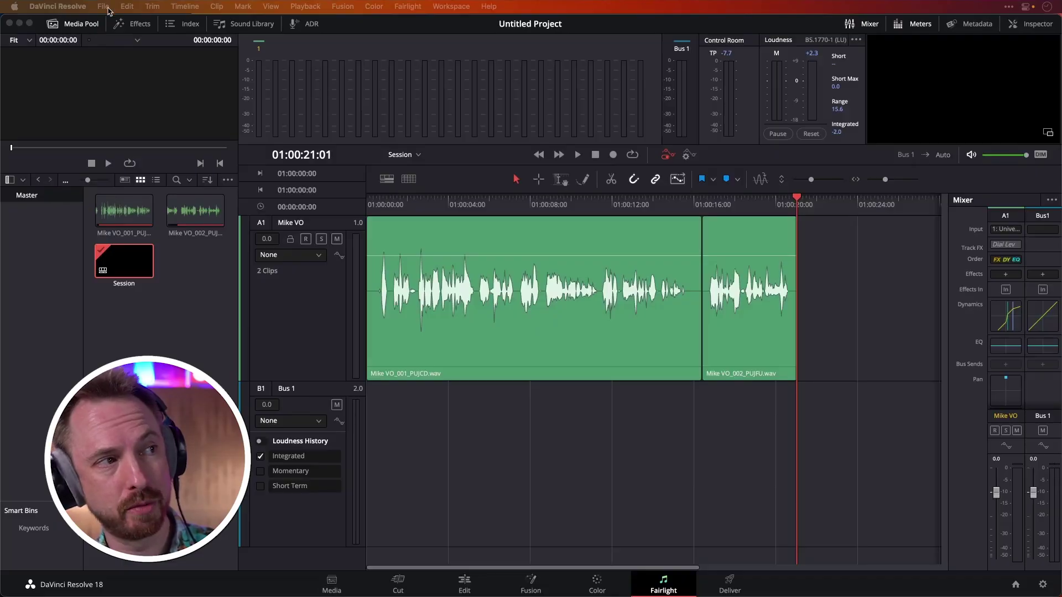
pyautogui.click(103, 6)
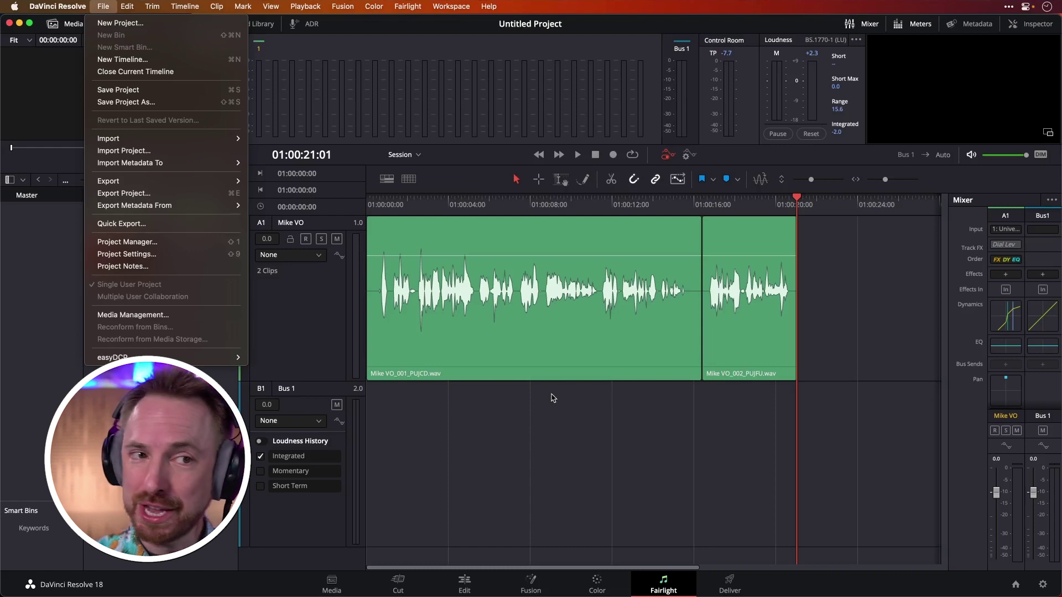
pyautogui.click(421, 343)
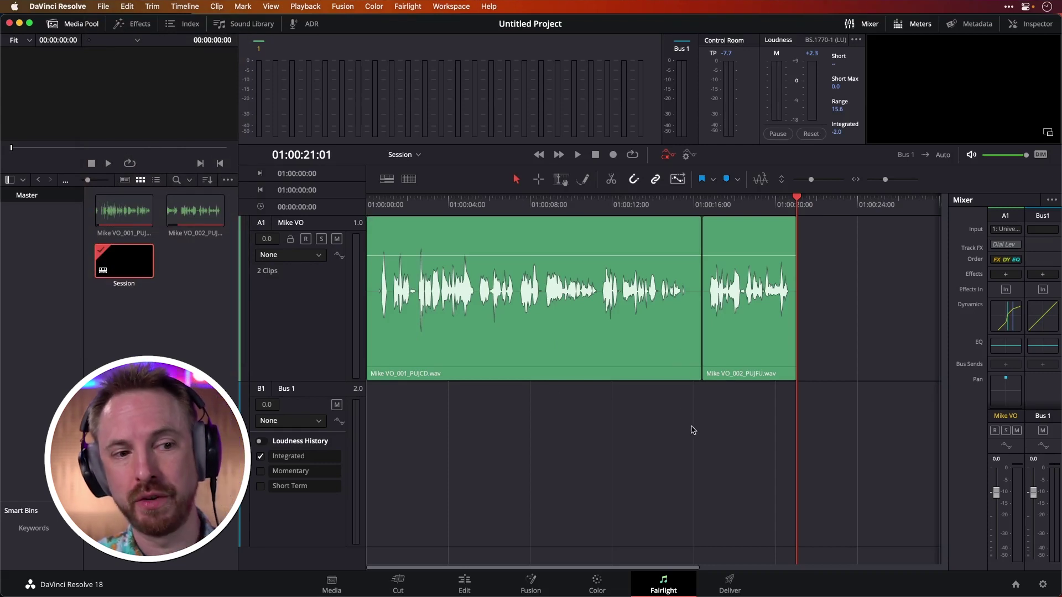
pyautogui.click(728, 581)
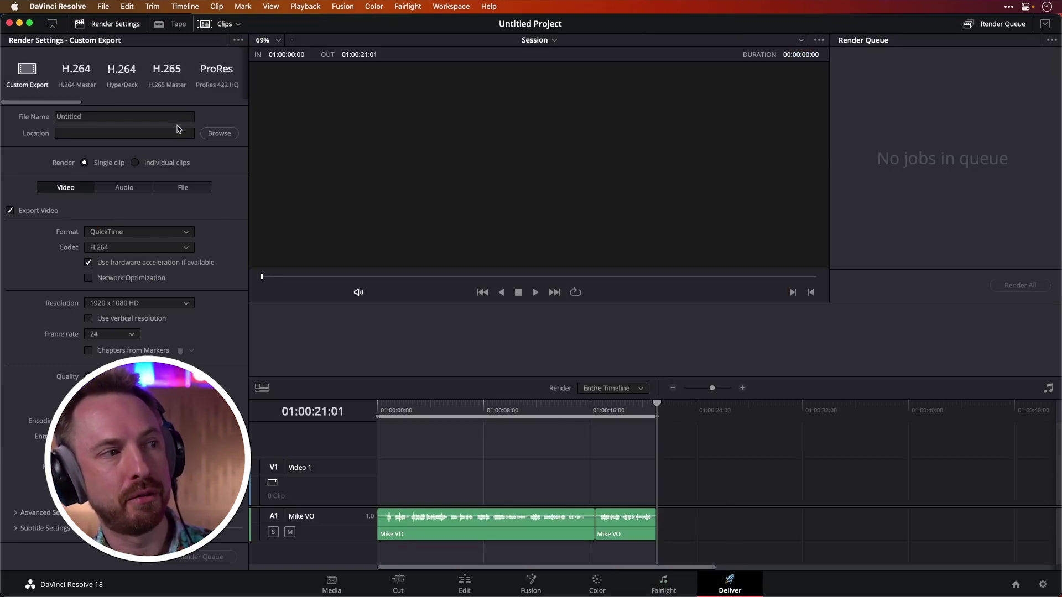
# Step: In the Audio settings, try MP3 at constant bit rate, then return to Linear PCM at 32-bit
pyautogui.click(138, 190)
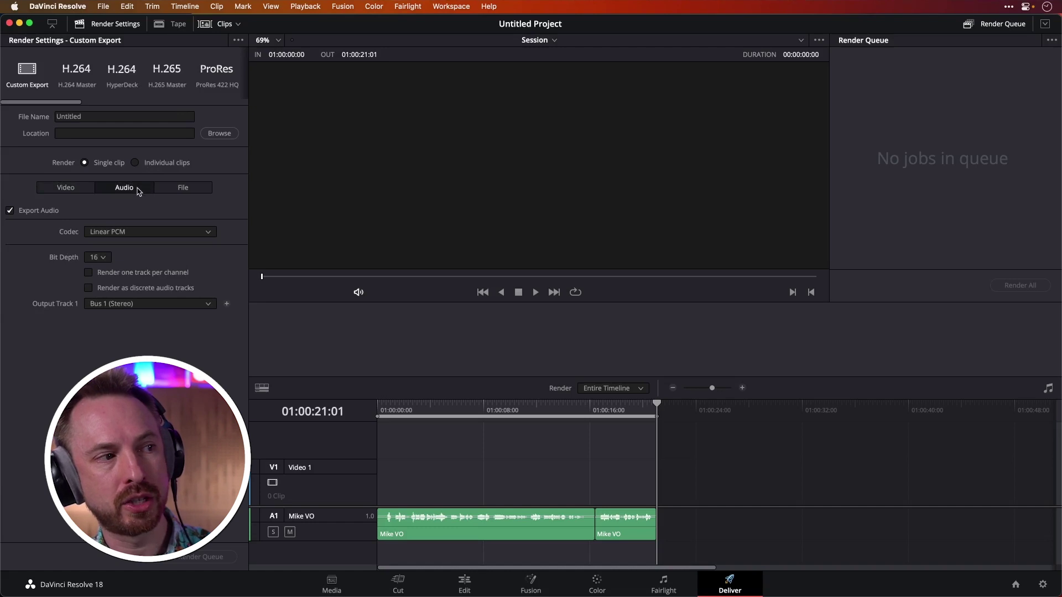
pyautogui.click(136, 233)
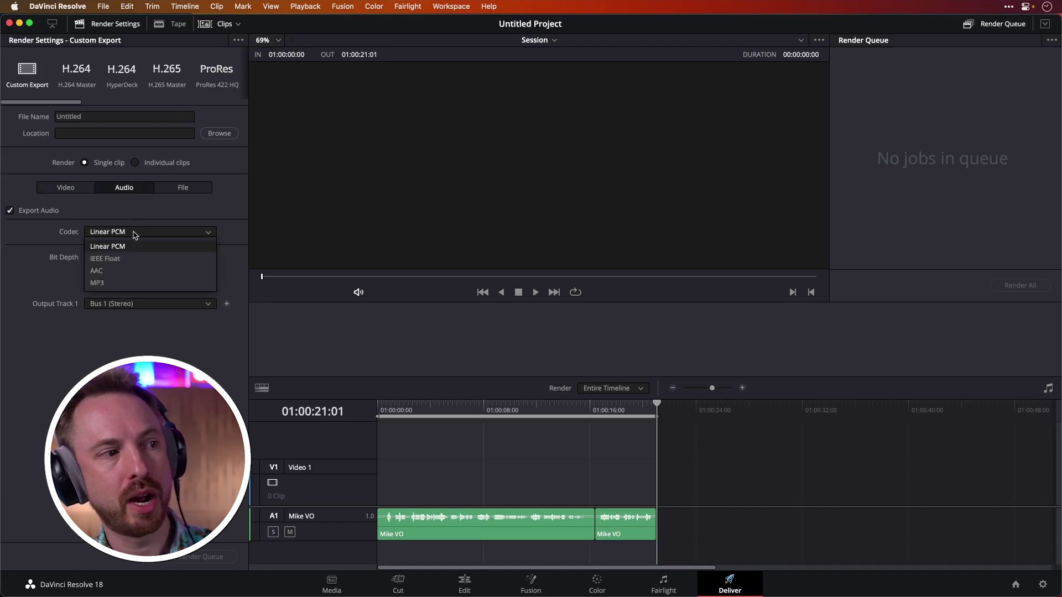
pyautogui.click(138, 240)
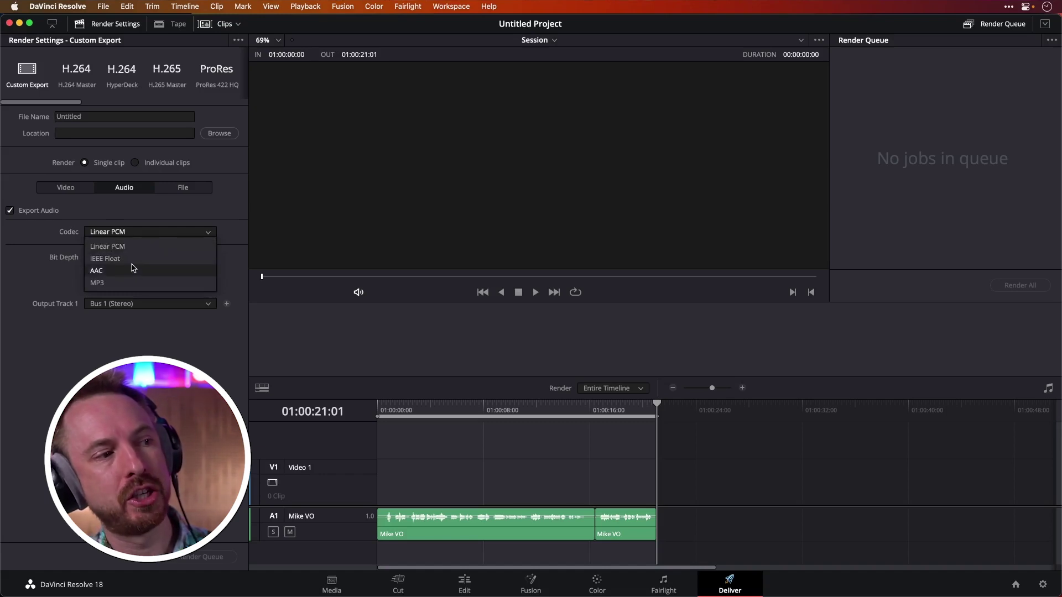
pyautogui.click(119, 283)
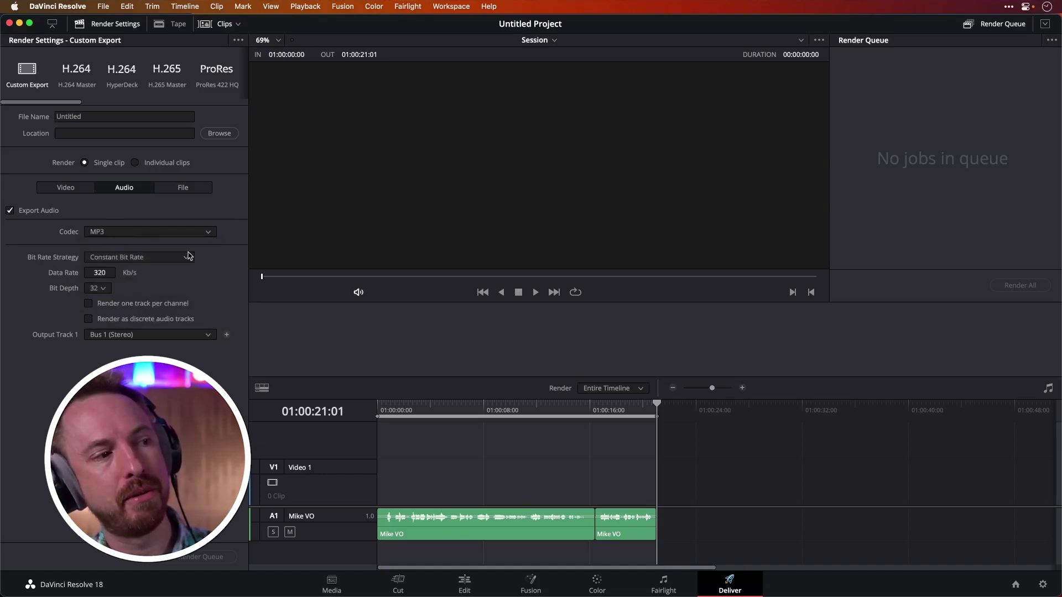
pyautogui.click(117, 258)
pyautogui.click(137, 272)
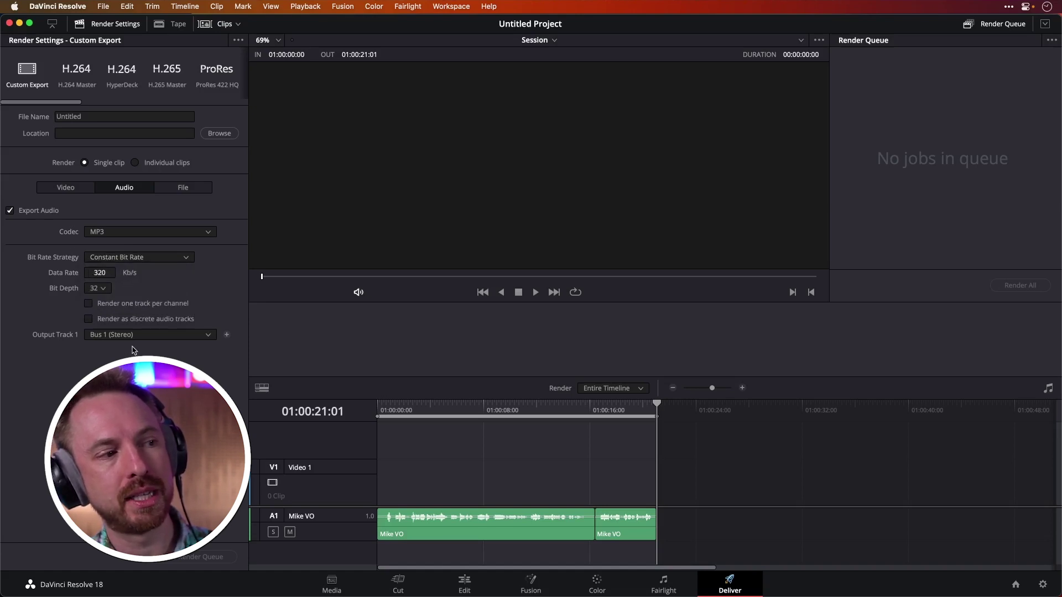
pyautogui.click(125, 232)
pyautogui.click(117, 244)
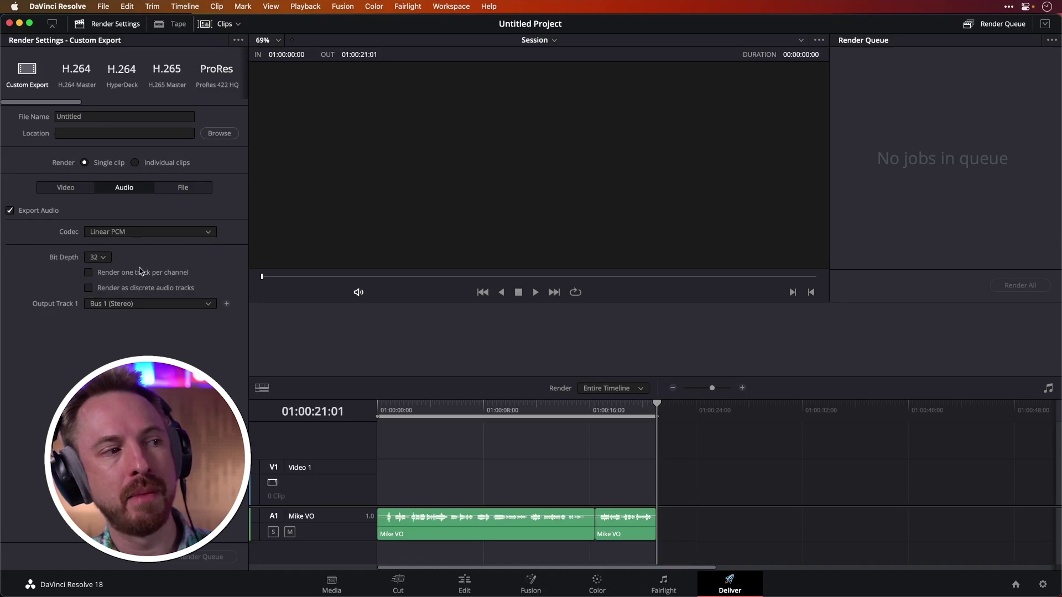
pyautogui.click(99, 259)
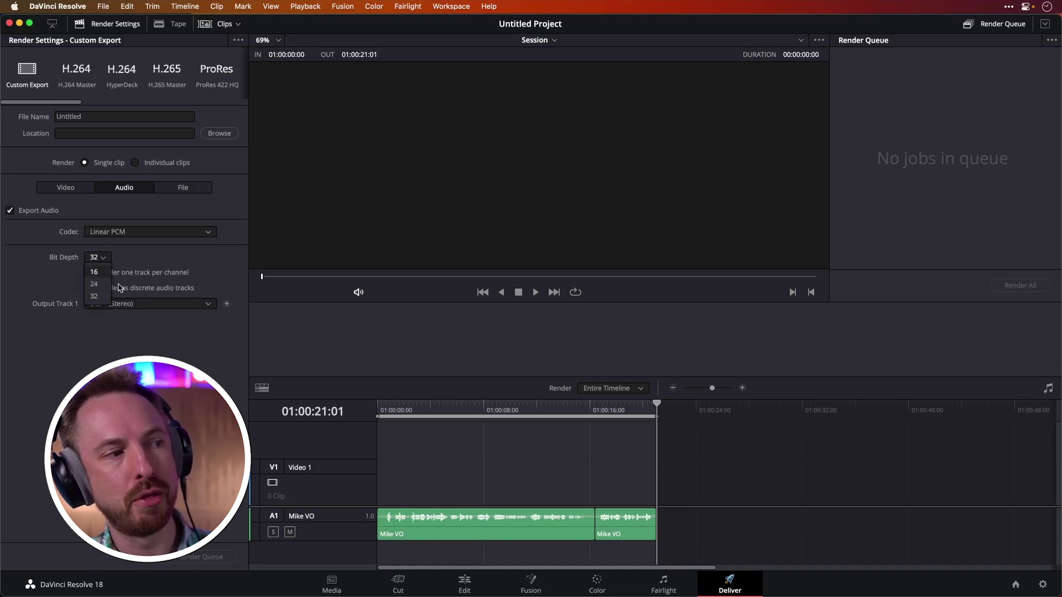
pyautogui.click(135, 253)
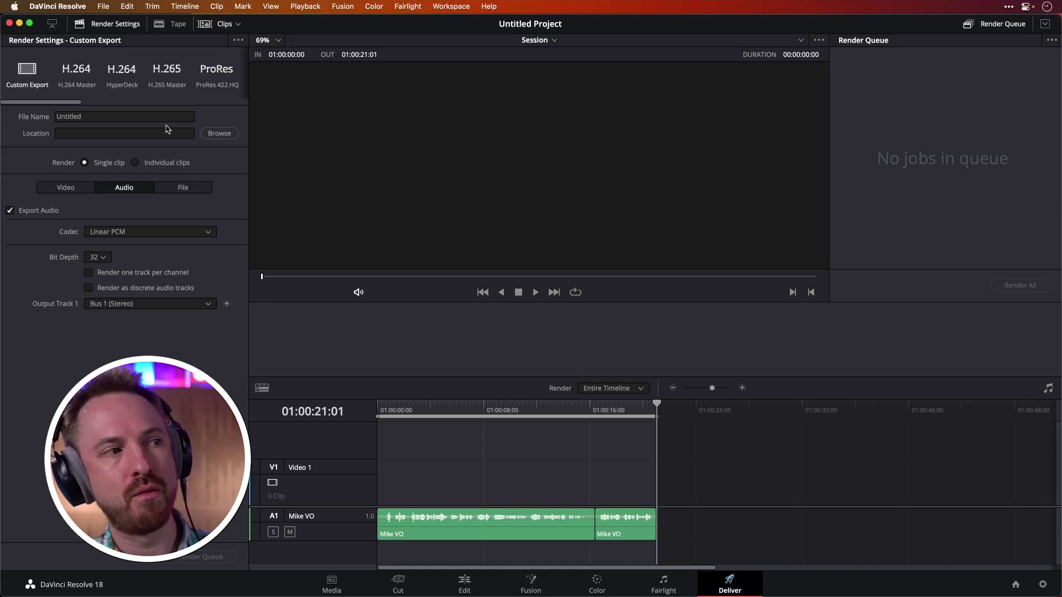
# Step: Save the render to the Movies folder and rename the output file to Mike Audio
pyautogui.click(219, 133)
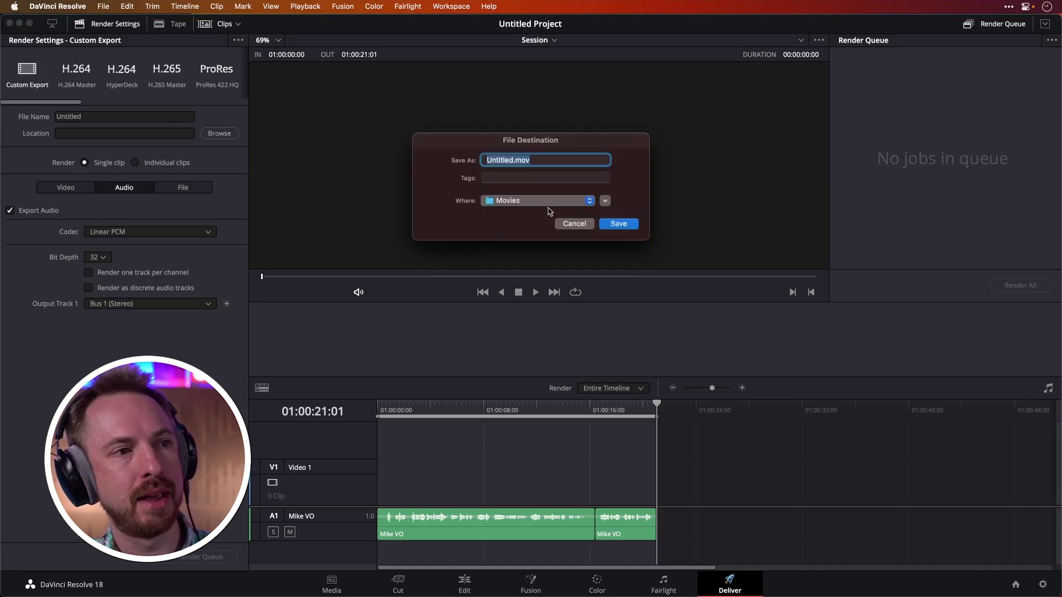
pyautogui.click(623, 226)
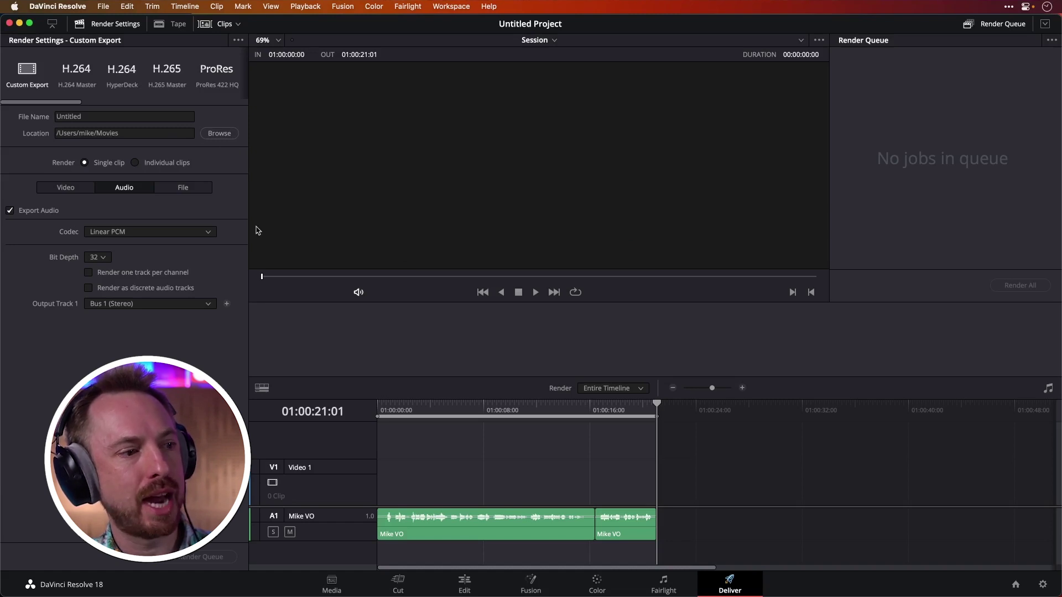
pyautogui.click(124, 113)
pyautogui.moveTo(85, 114); pyautogui.dragTo(20, 106)
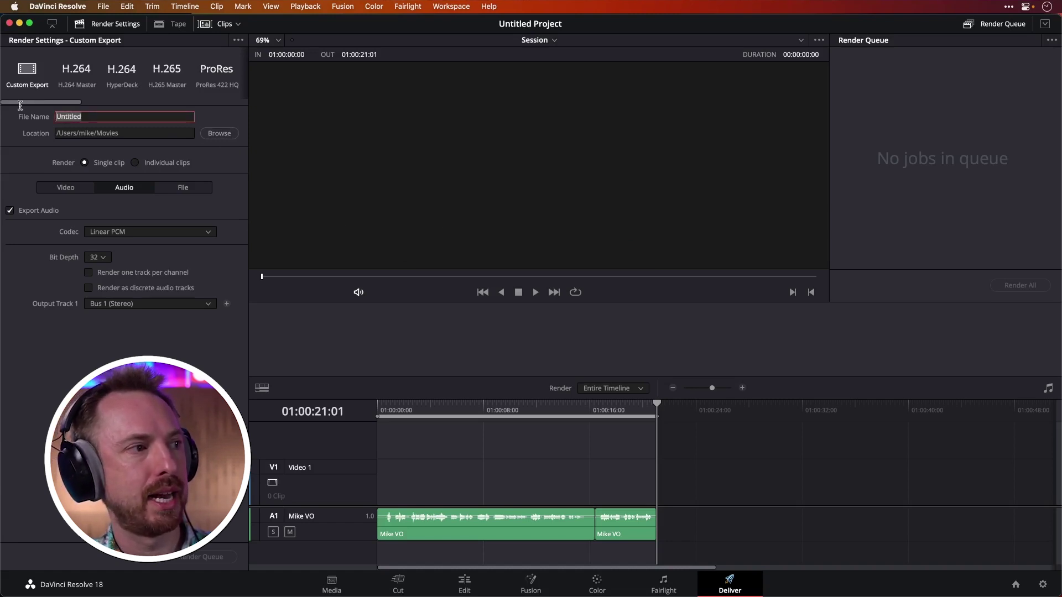
pyautogui.write('Mike Audio')
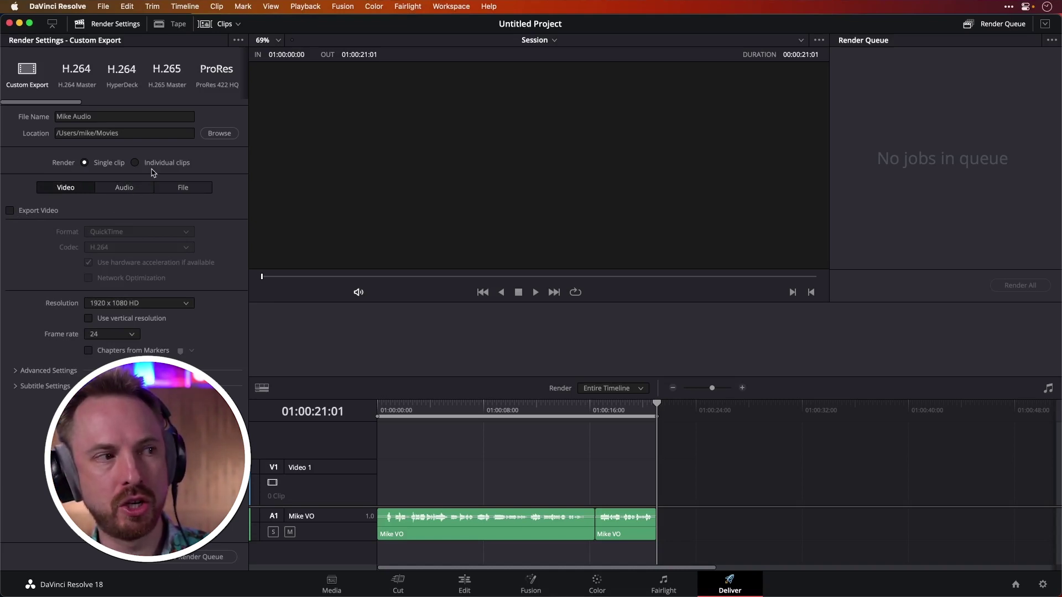
# Step: Set the audio output file format to Wave
pyautogui.click(138, 188)
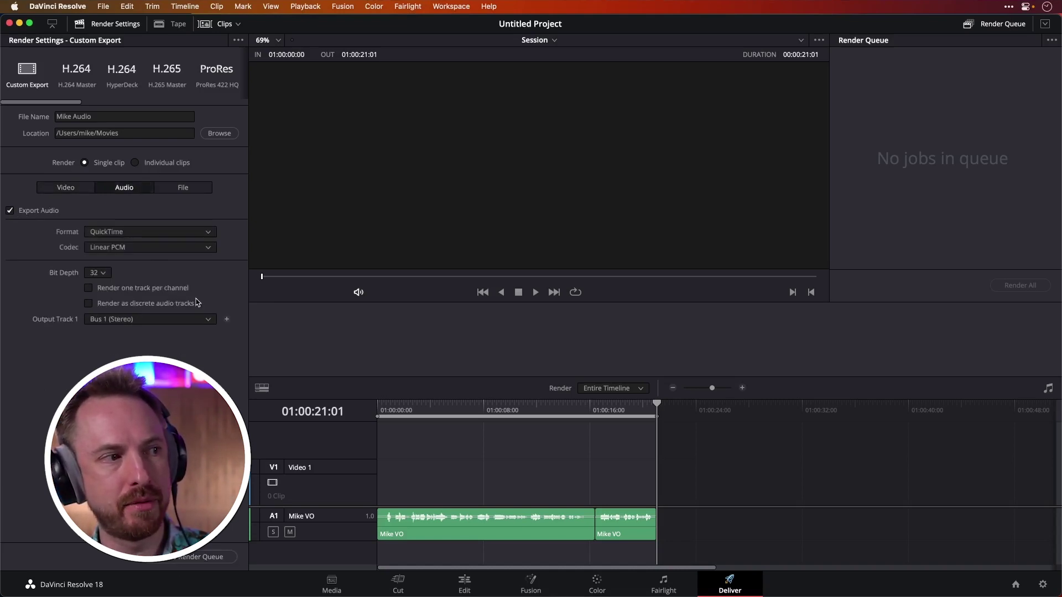
pyautogui.click(172, 233)
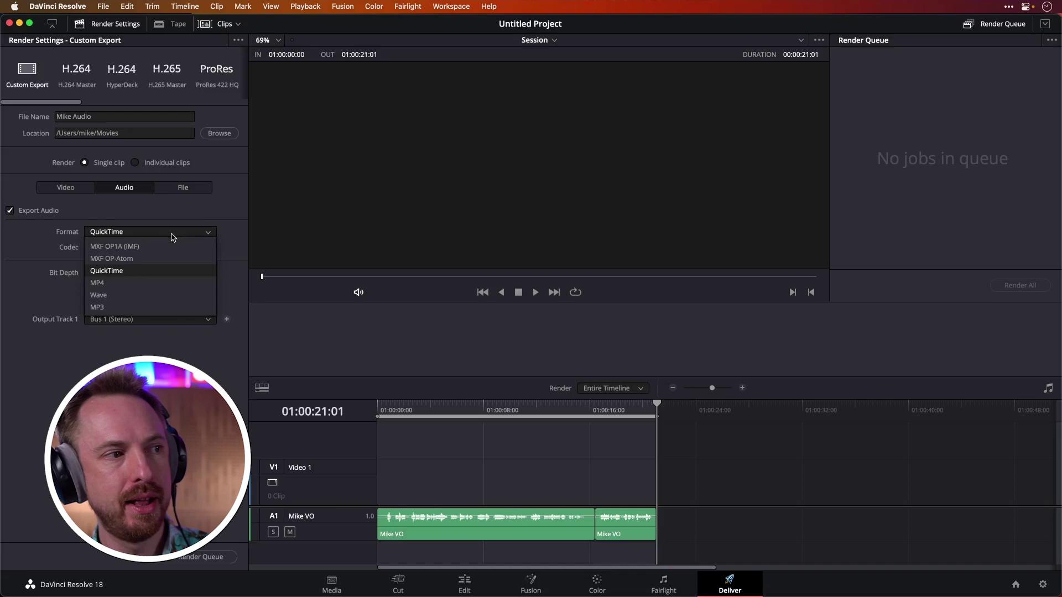
pyautogui.click(143, 295)
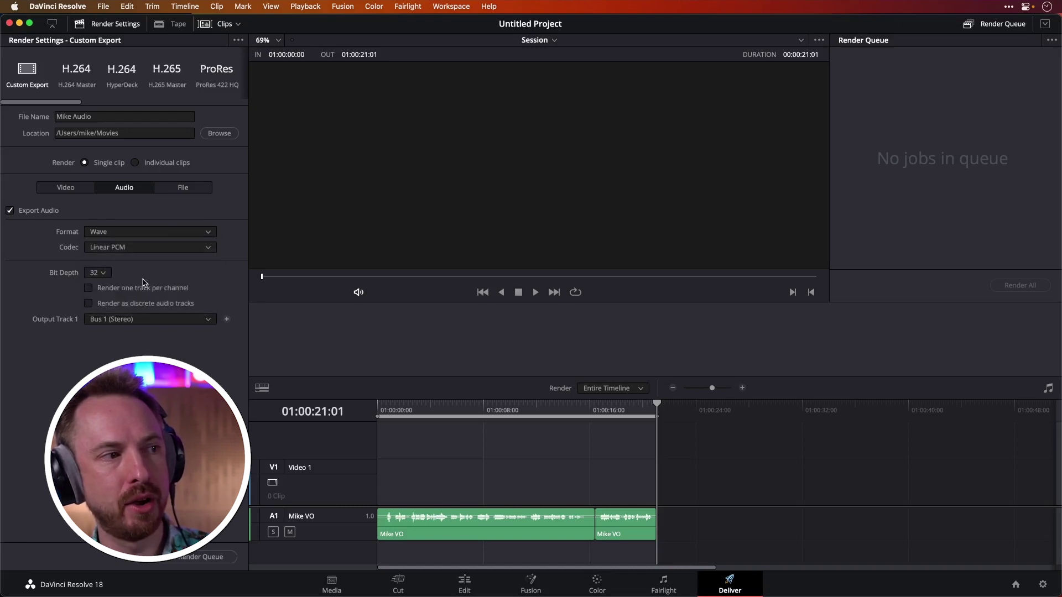
pyautogui.click(132, 235)
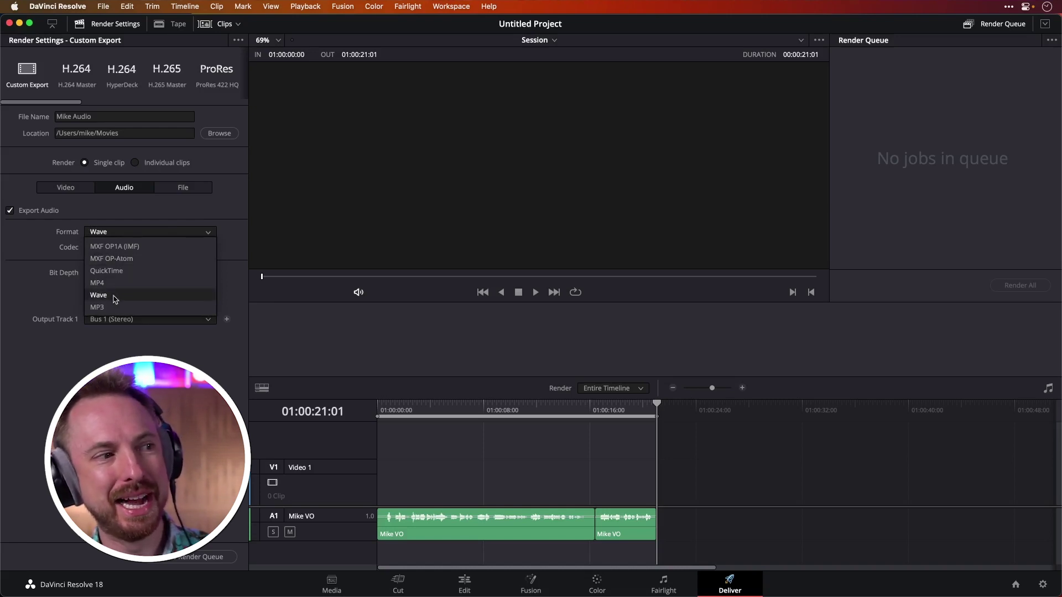
pyautogui.click(114, 318)
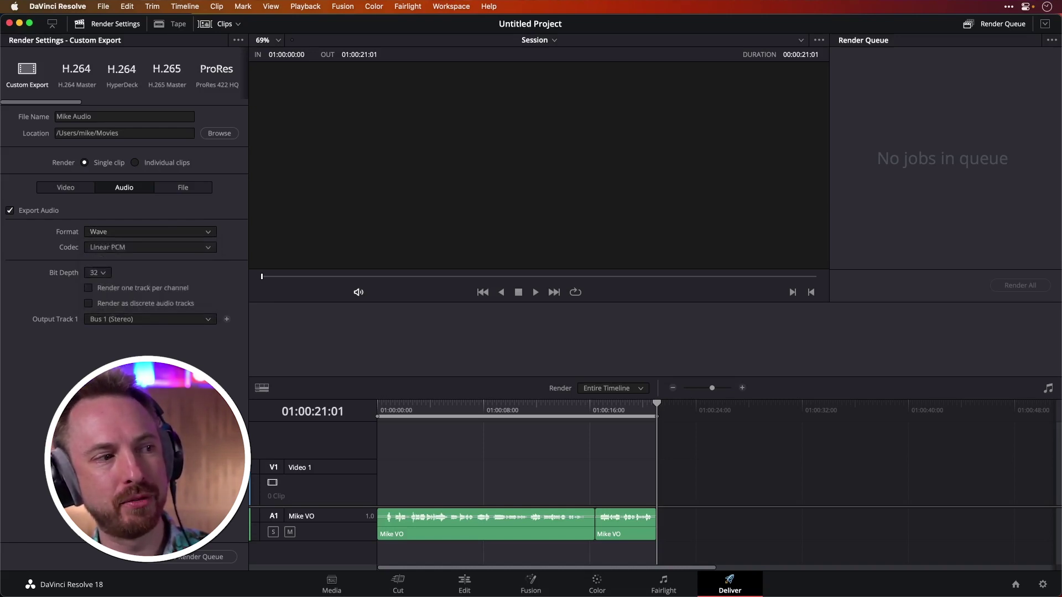
# Step: Add the Mike Audio.wav render job to the render queue
pyautogui.click(166, 561)
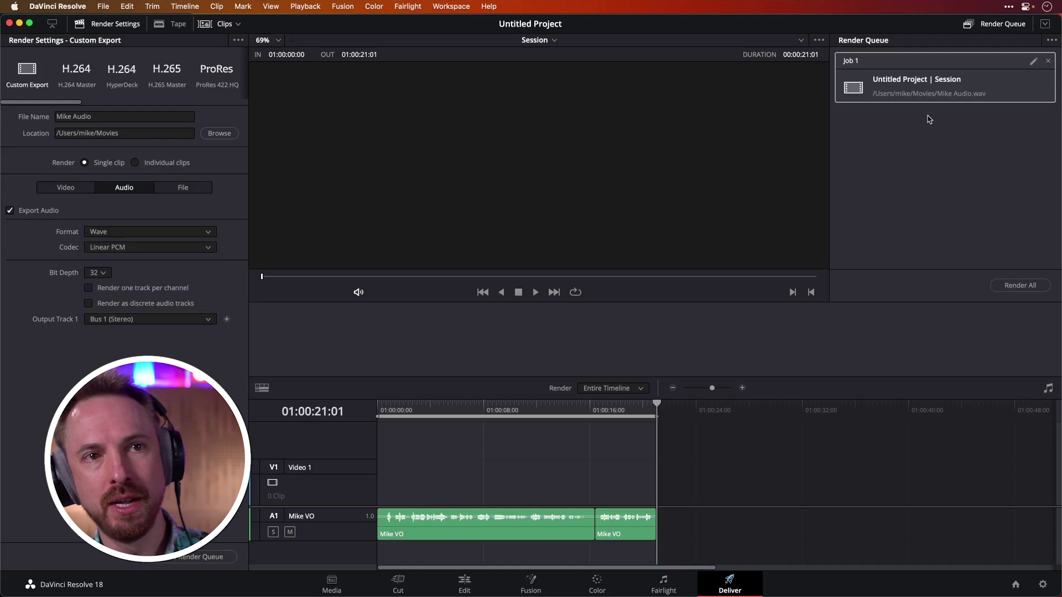